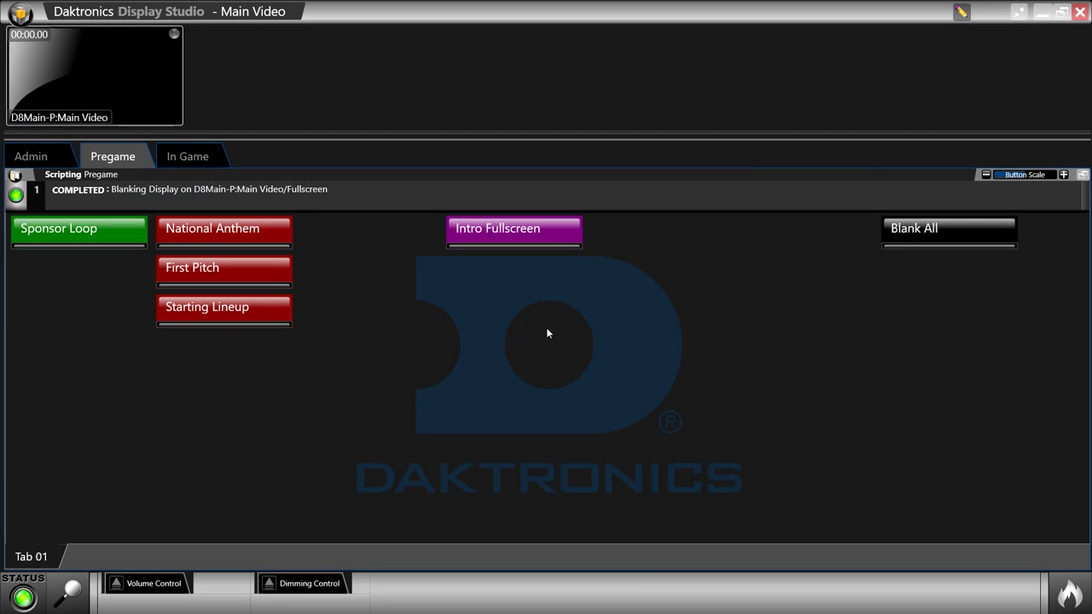
Create a new scripting container on the In Game page and name it In Game.
left_click(275, 237)
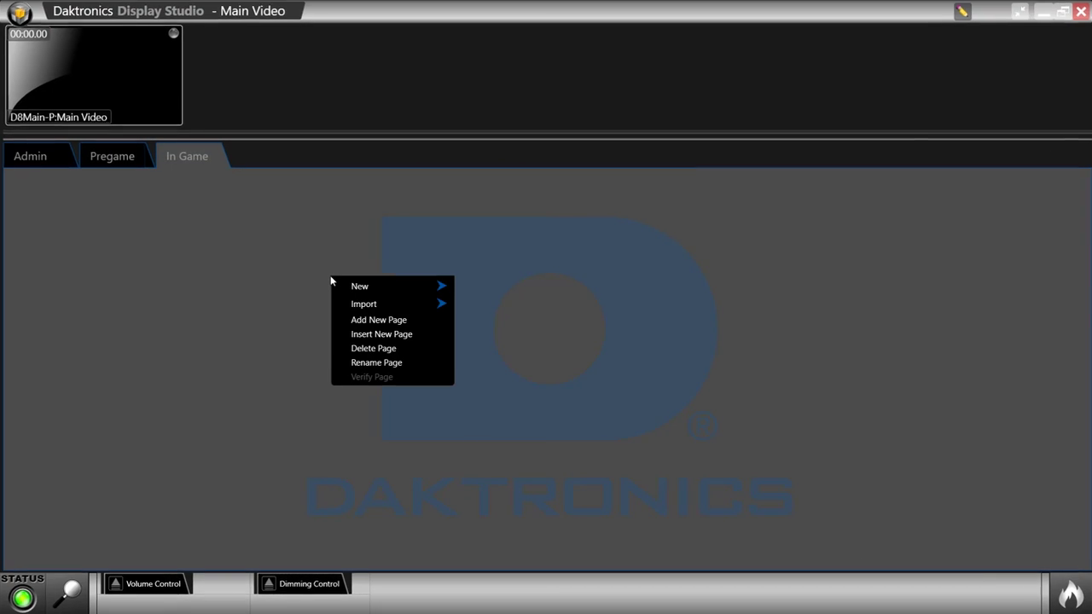
mouse_move(405, 291)
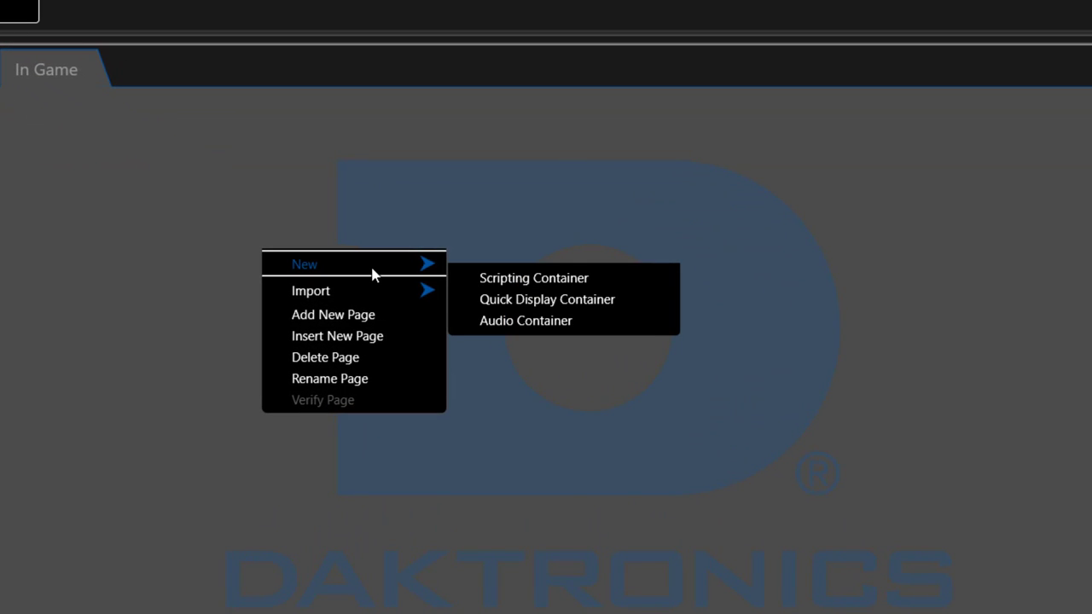
left_click(517, 284)
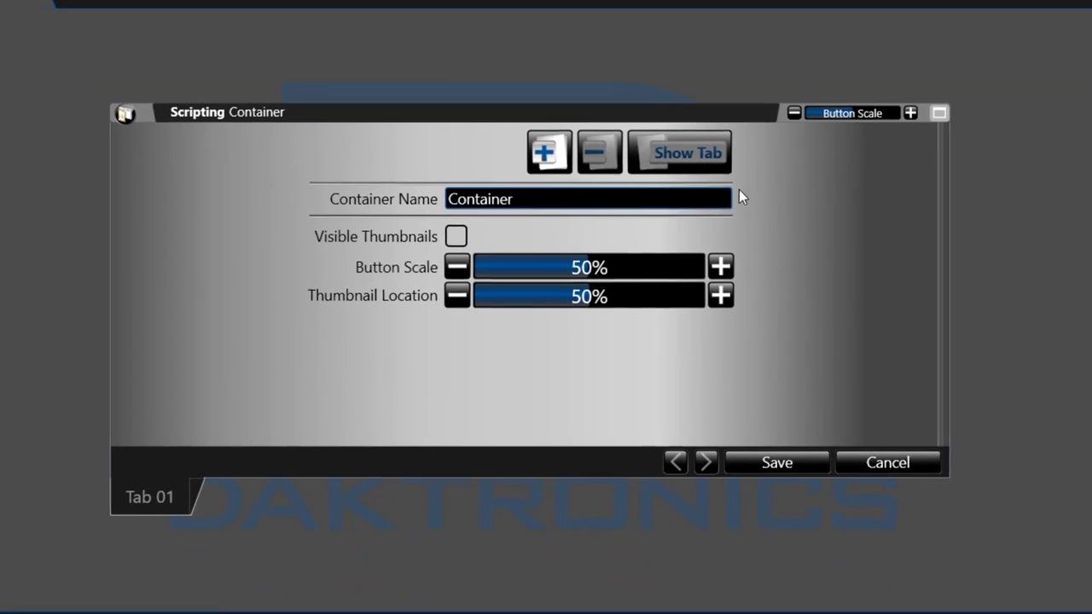
key("ctrl+a")
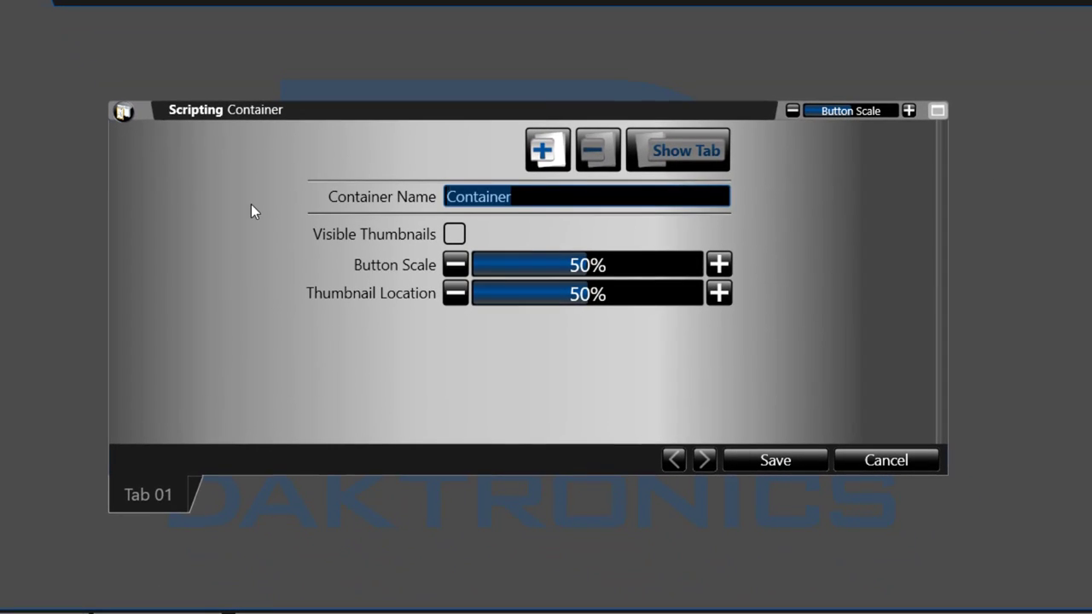
type("In Game")
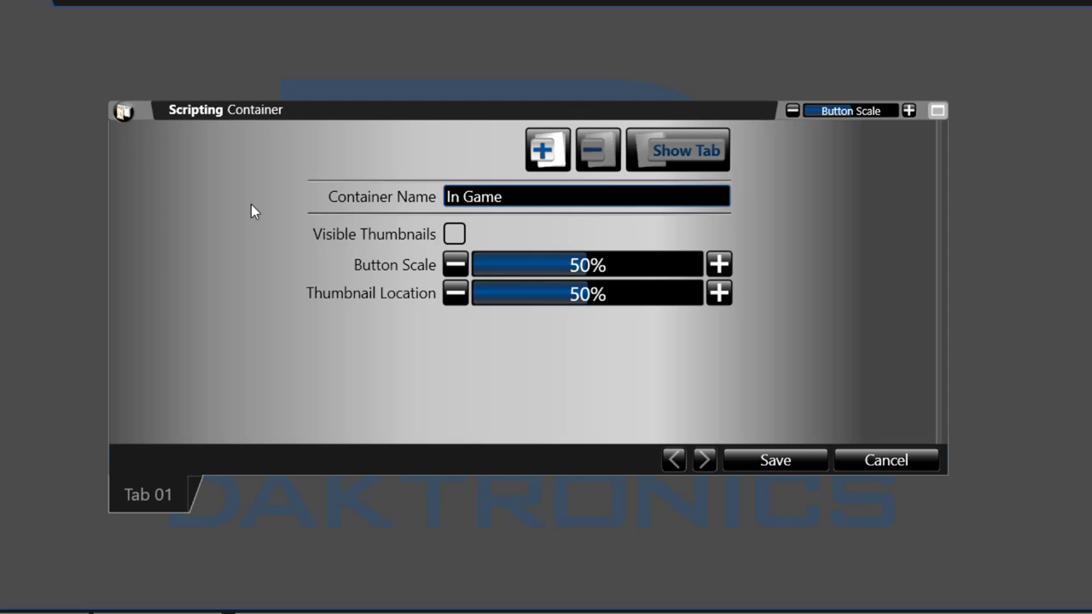
left_click(453, 234)
left_click(453, 234)
left_click(719, 265)
left_click(455, 266)
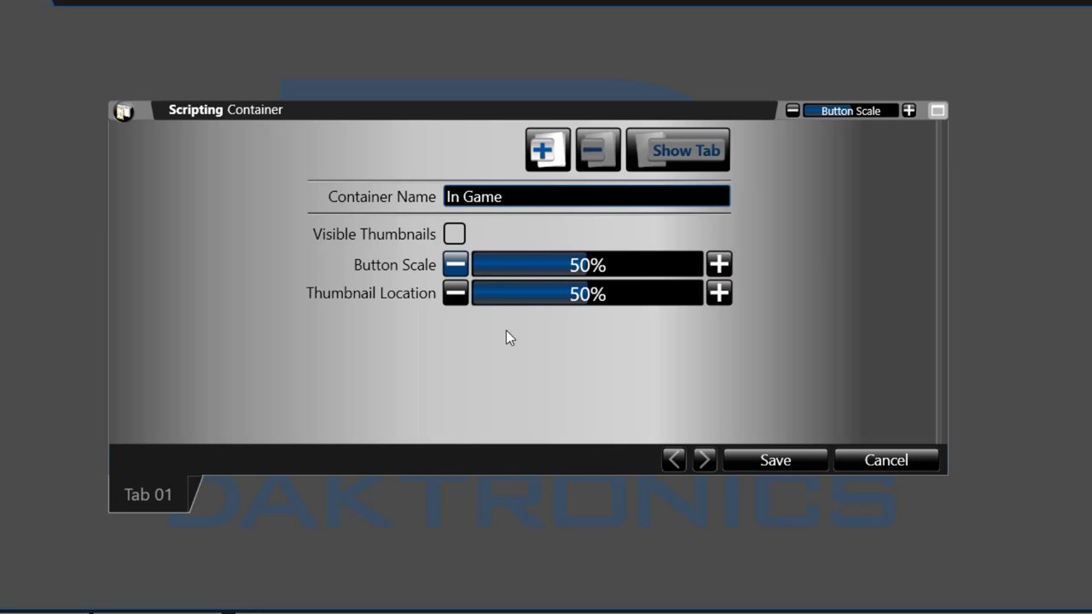
Save the new scripting container and maximize it to fill the In Game page.
left_click(785, 460)
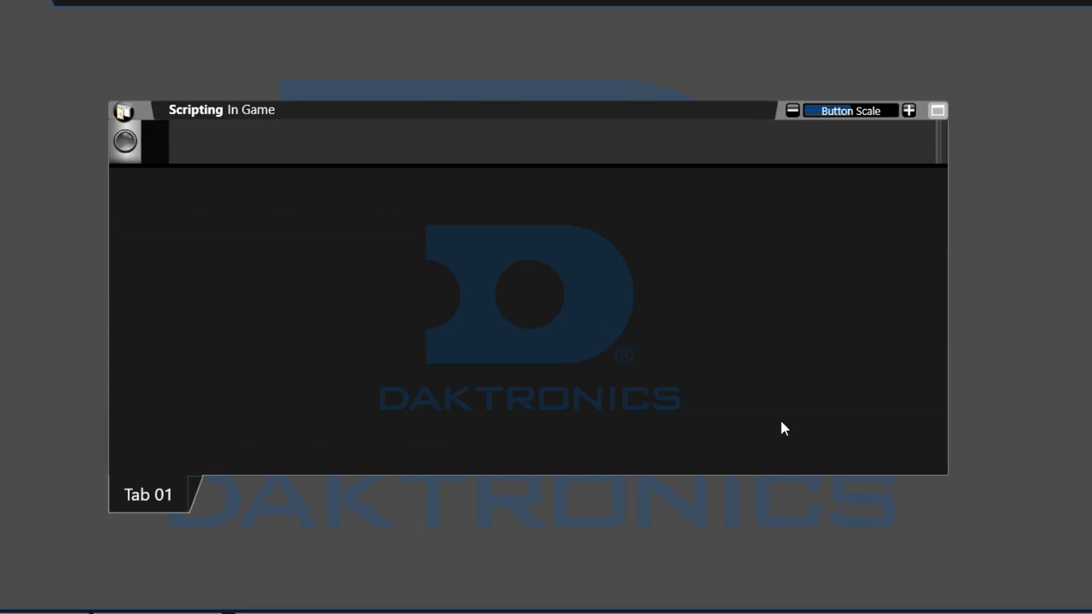
left_click(937, 110)
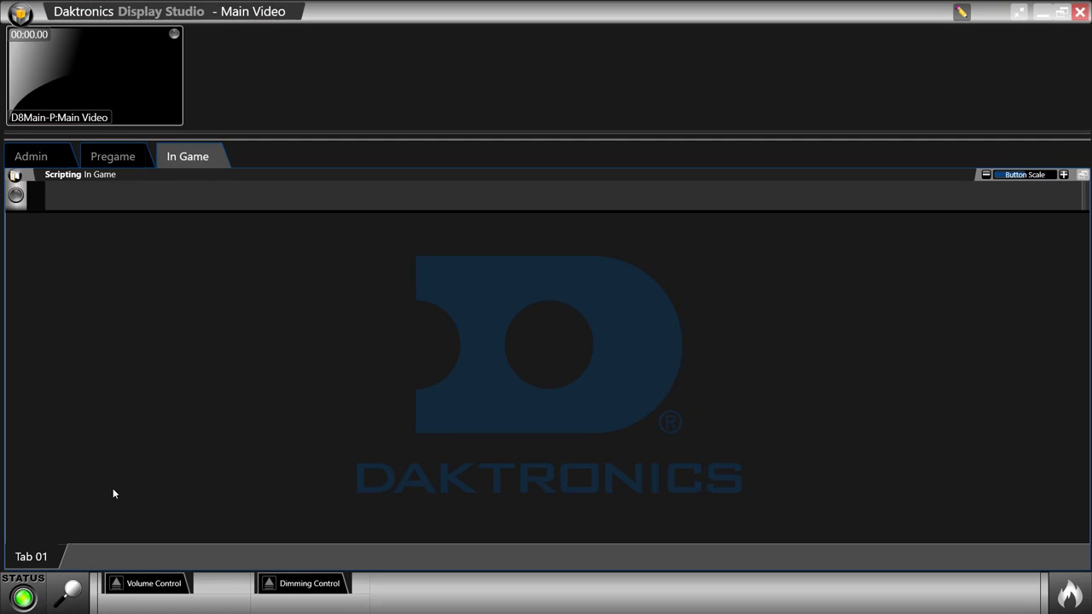
Rename the container's Tab 01 to 1st Inning.
right_click(34, 560)
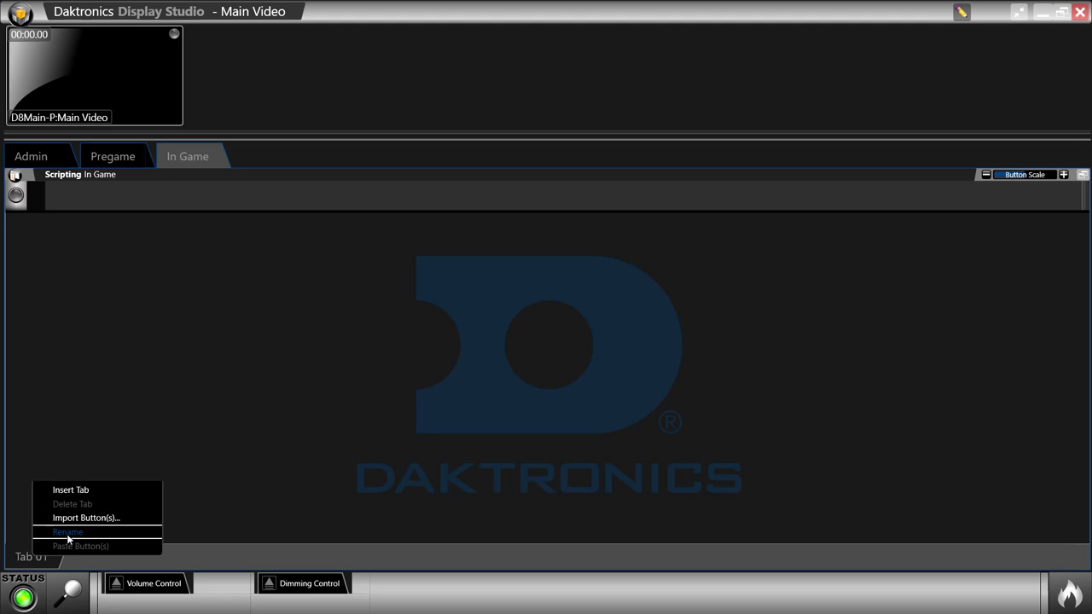
left_click(68, 532)
type("1st")
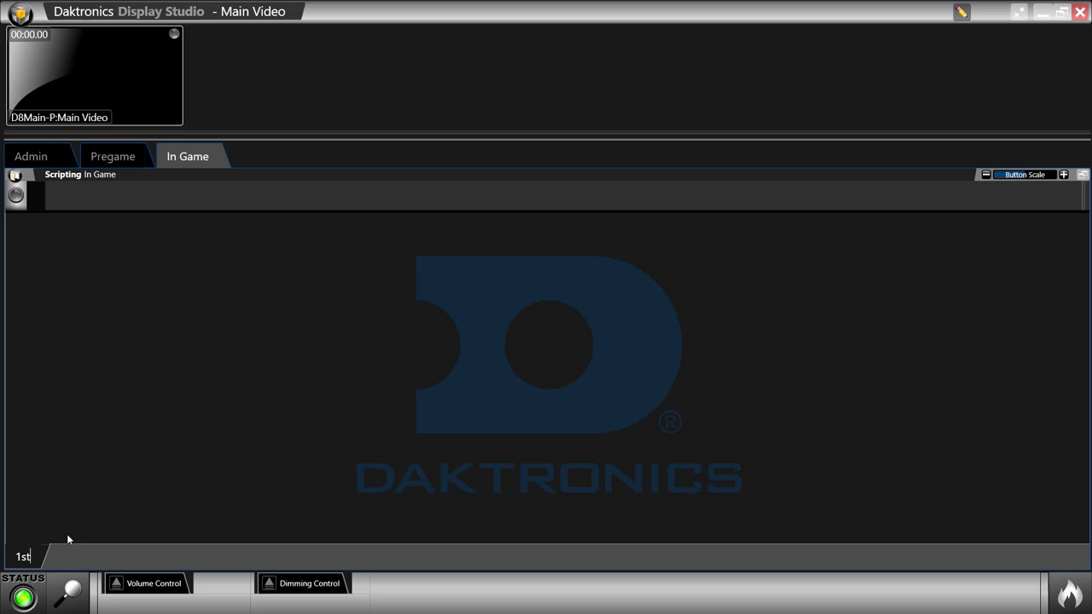
type(" Inning")
key("Return")
Insert another tab named 2nd Inning and order the tabs so 1st Inning comes first.
right_click(66, 559)
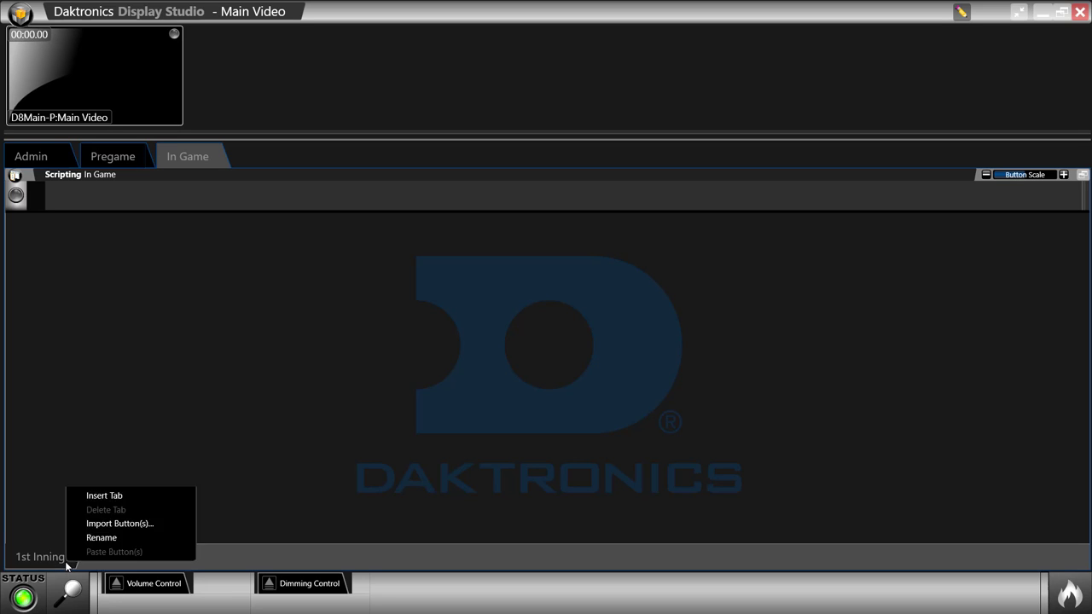
left_click(108, 496)
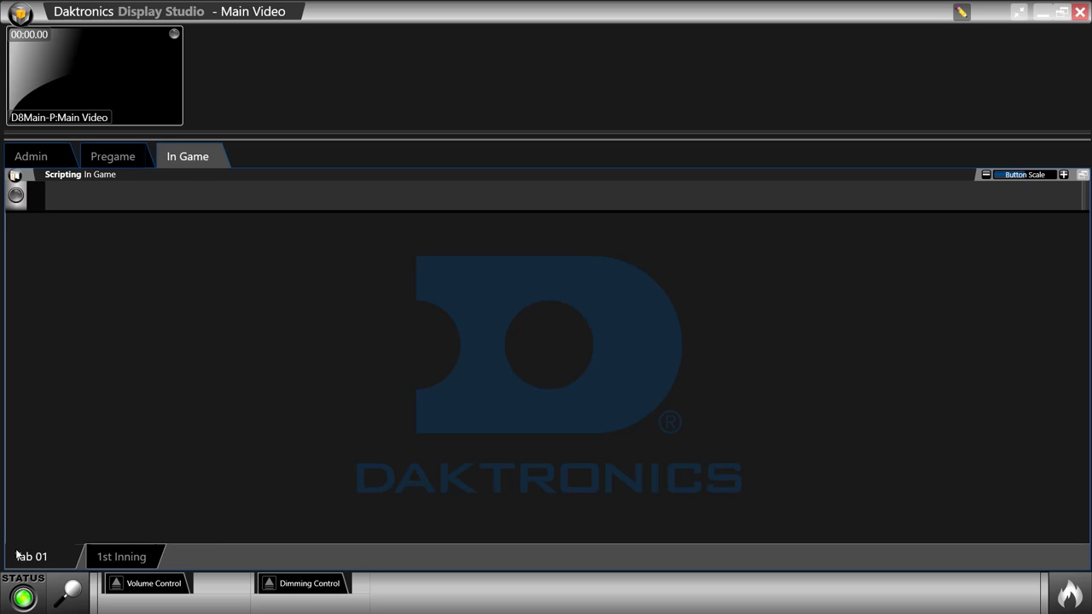
right_click(45, 556)
left_click(75, 531)
type("2nd Inning")
key("Return")
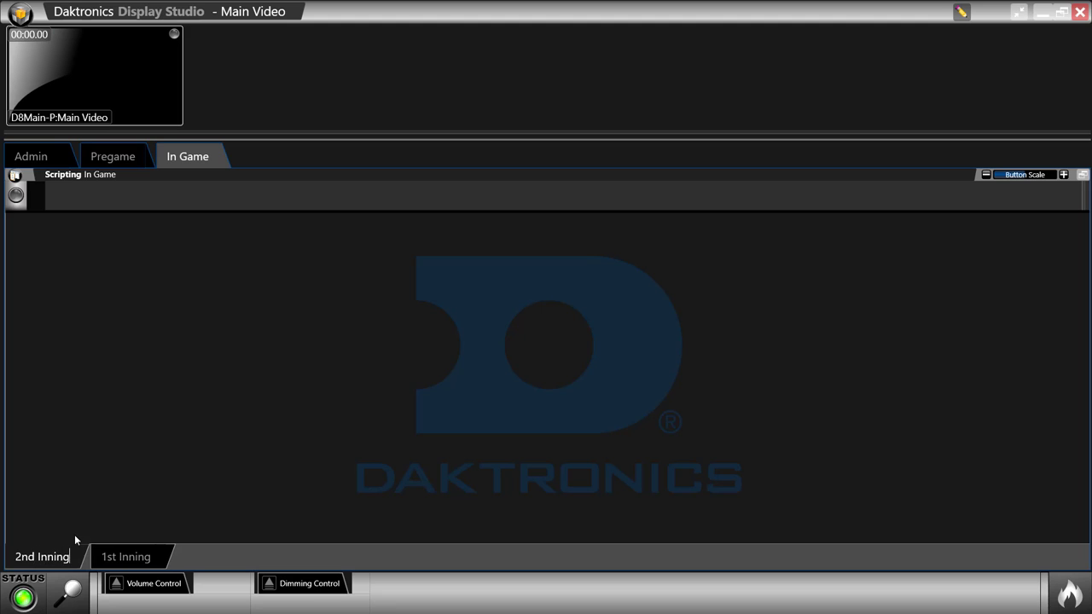
left_click_drag(115, 556, 42, 556)
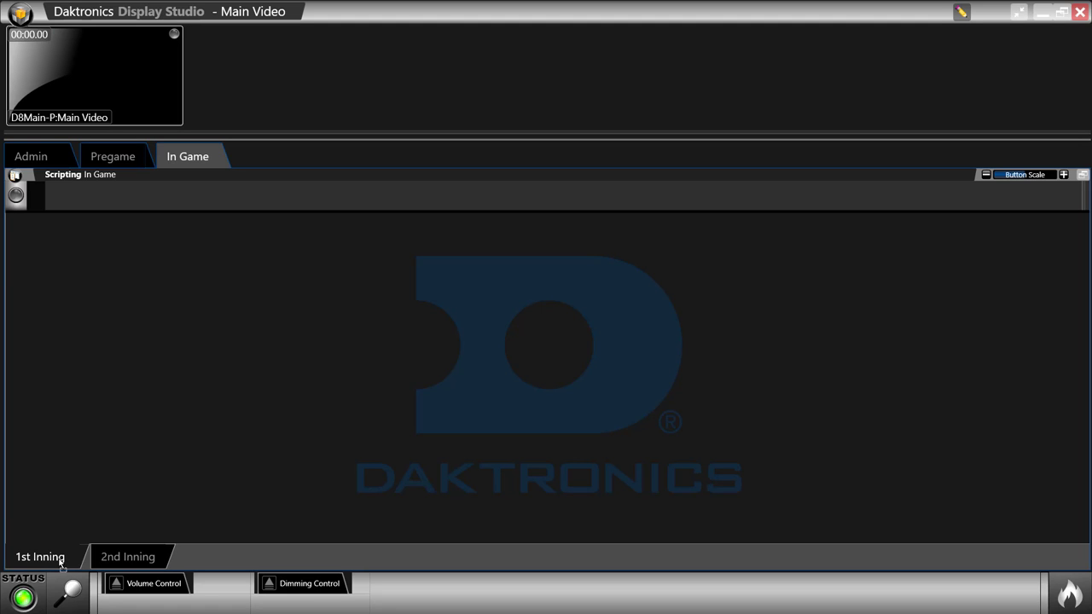
Create a new button on the 1st Inning tab using DMP-8000 Player Control, targeting D8Main-P:Main Video/Fullscreen.
right_click(390, 219)
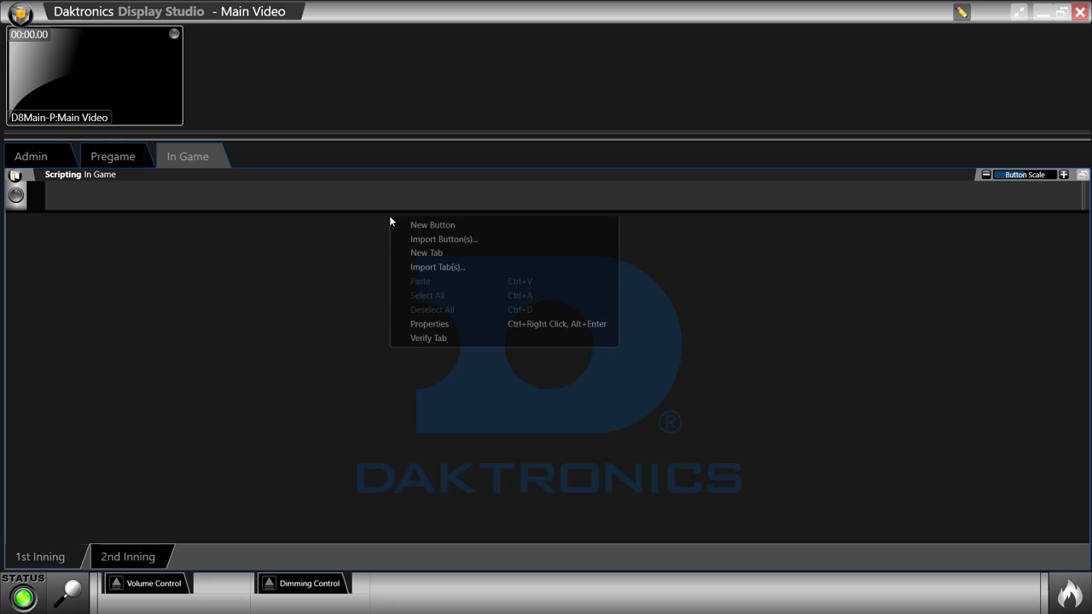
left_click(442, 225)
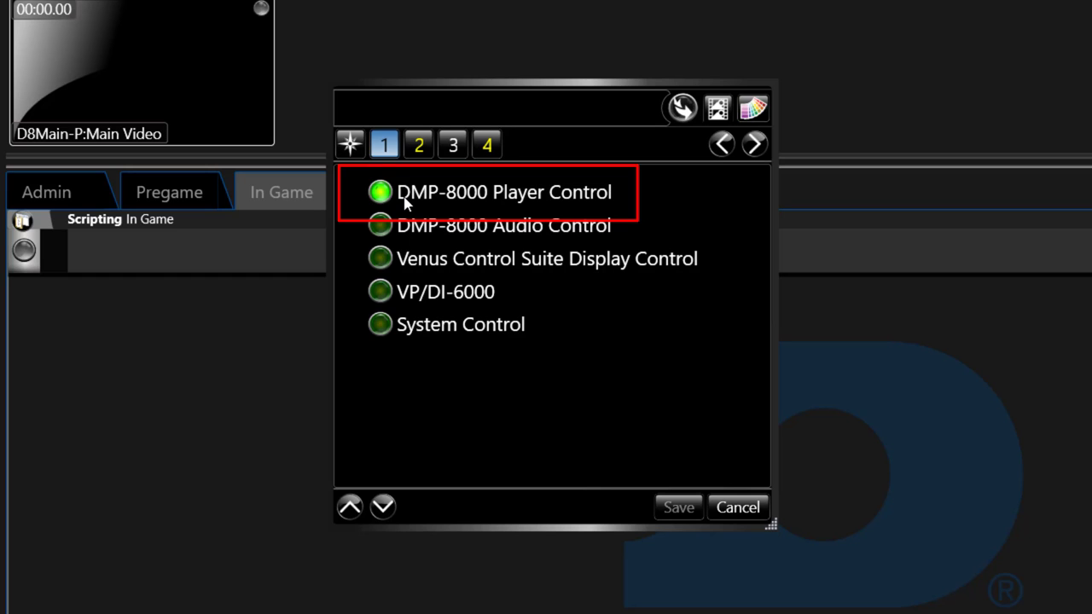
left_click(420, 147)
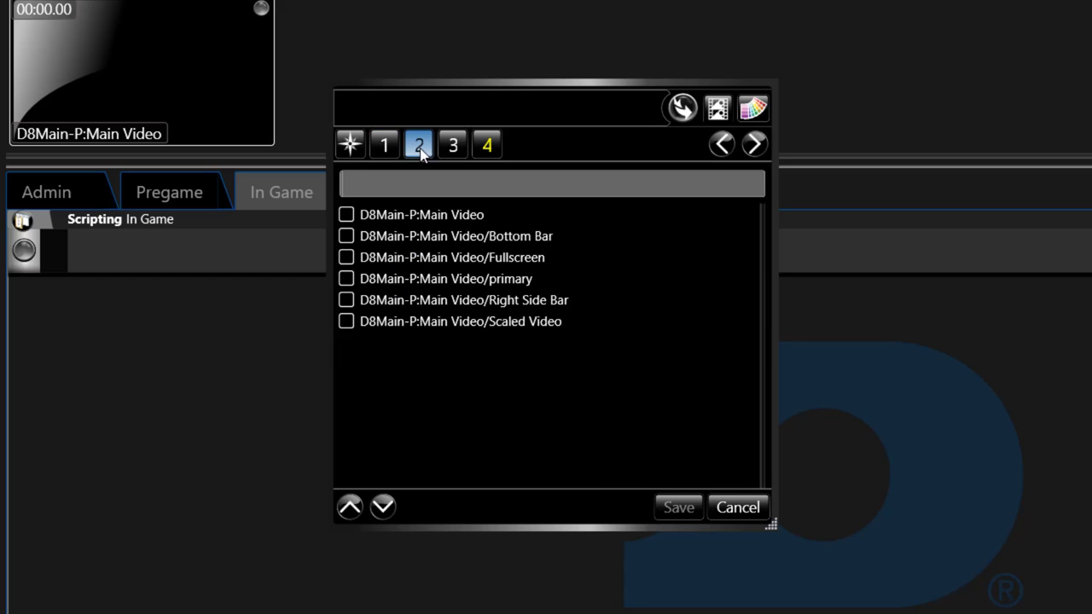
left_click(553, 191)
type("Ful")
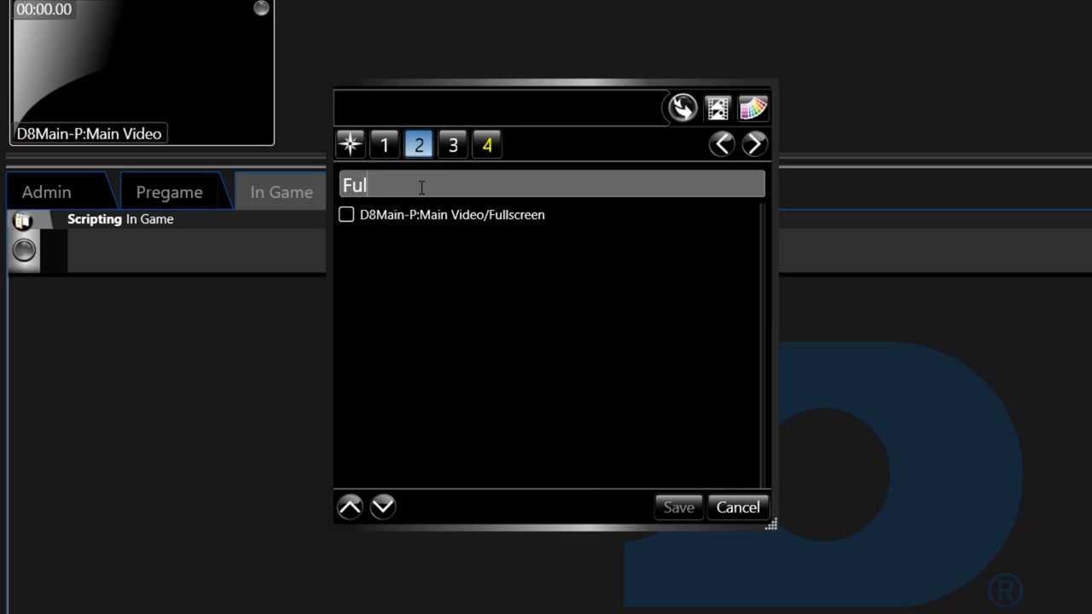
type("l")
left_click(458, 215)
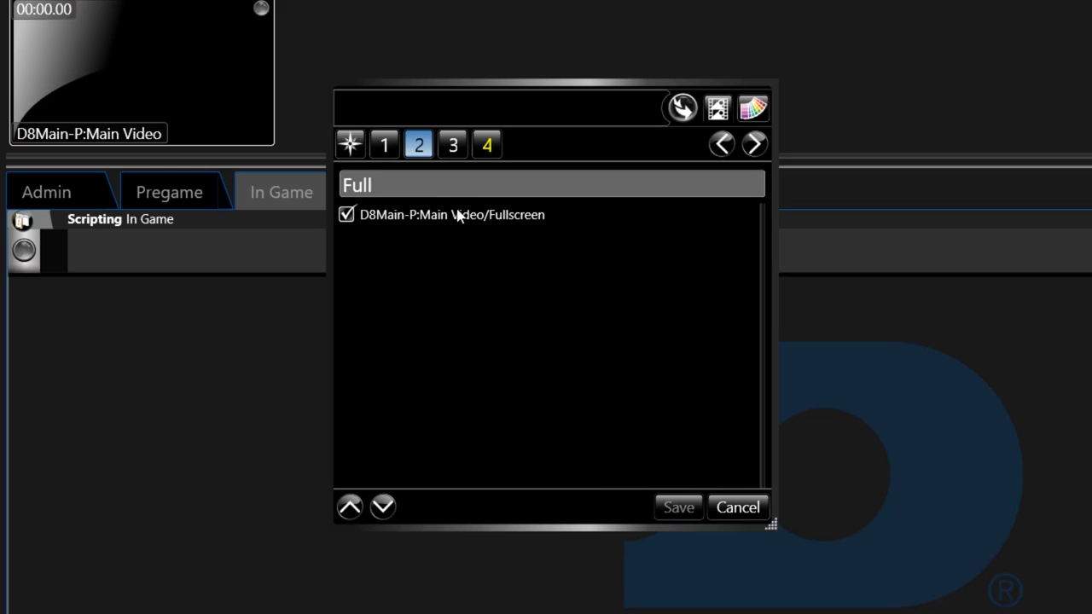
Keep Play as the button's command and add the Make Some Noise MP4 from the Cheer folder as its content.
left_click(458, 148)
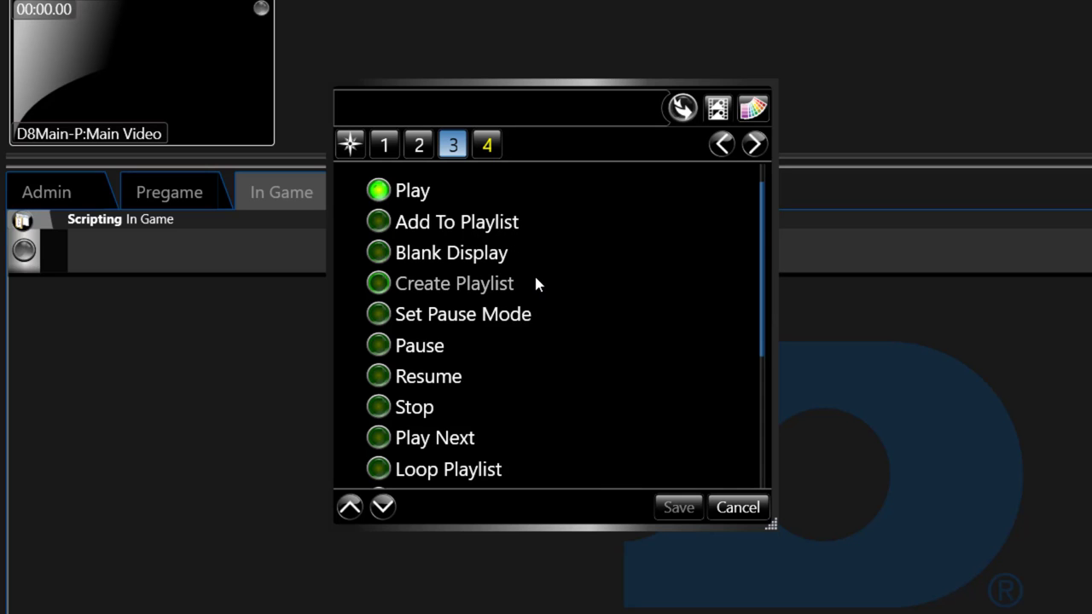
scroll(535, 281, "down", 1)
scroll(535, 279, "down", 1)
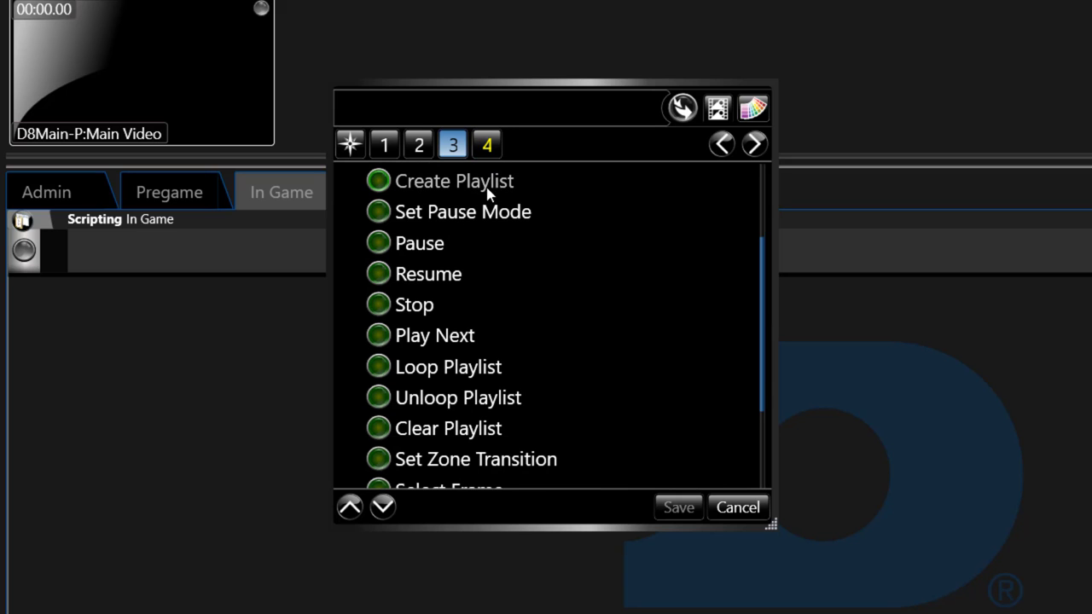
left_click(485, 147)
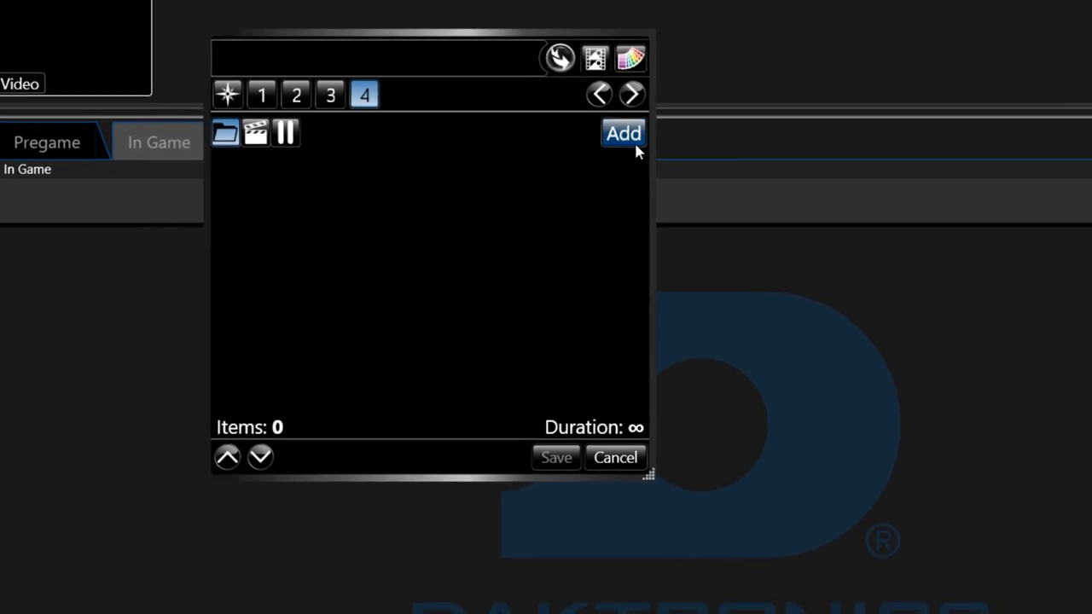
left_click(738, 179)
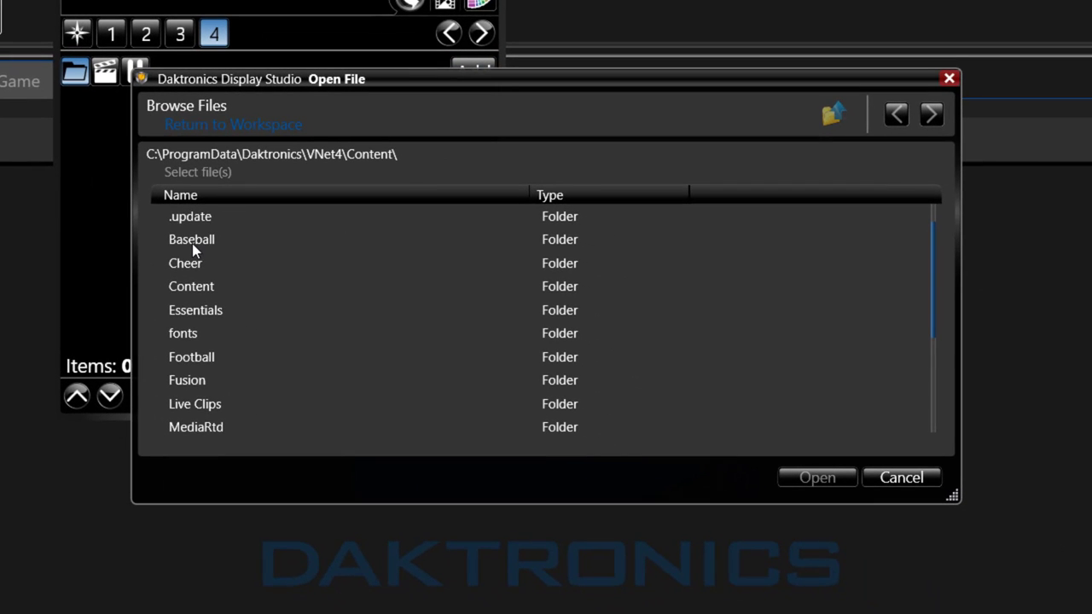
left_click(253, 290)
double_click(202, 271)
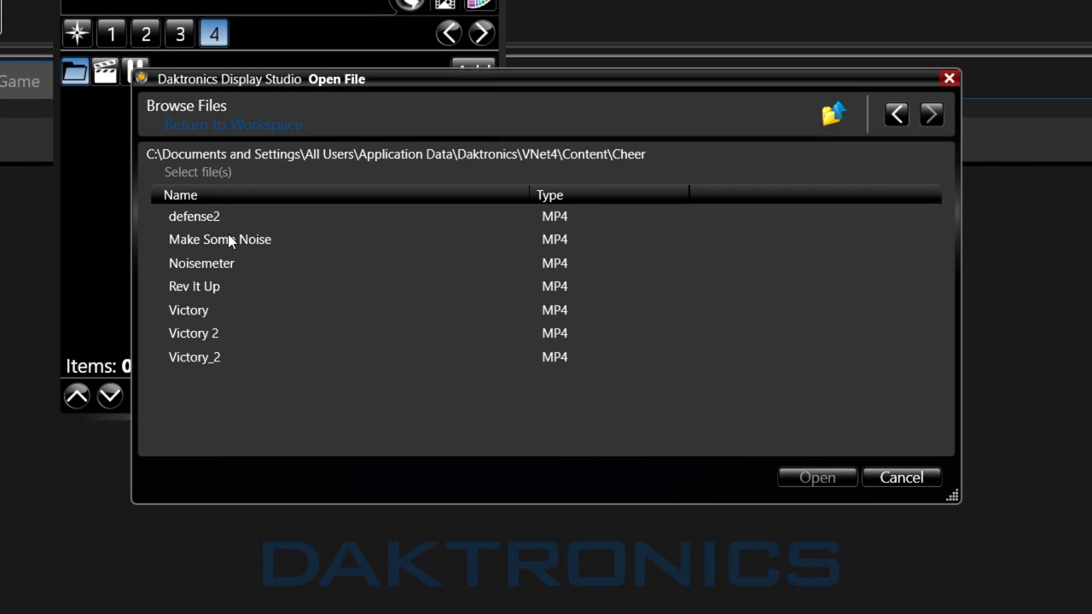
left_click(231, 243)
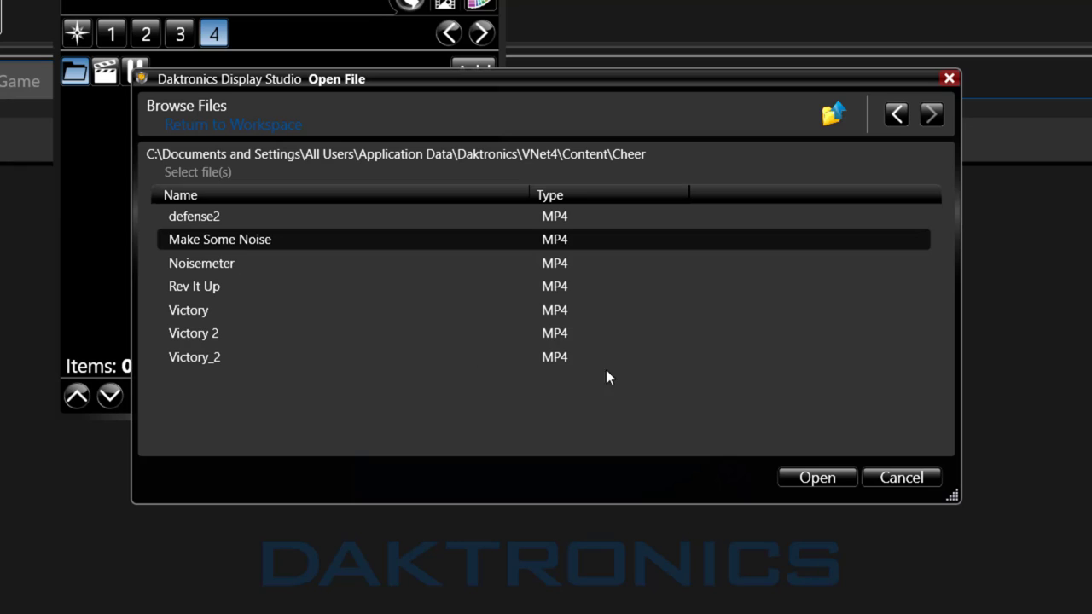
left_click(819, 477)
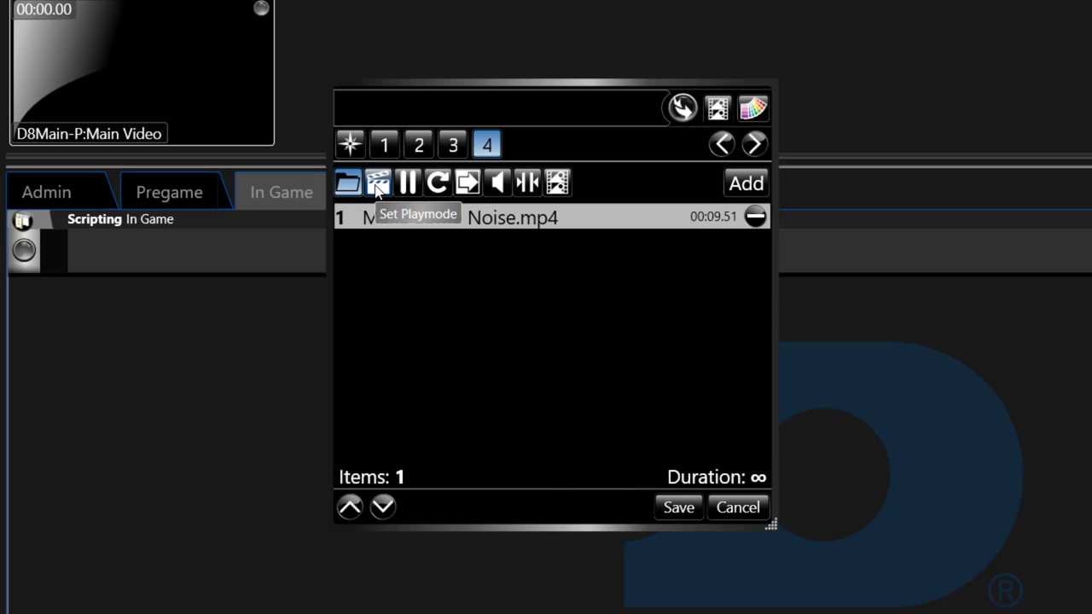
Set the play mode for Make Some Noise.mp4 to Run Times with a count of 1.
left_click(376, 185)
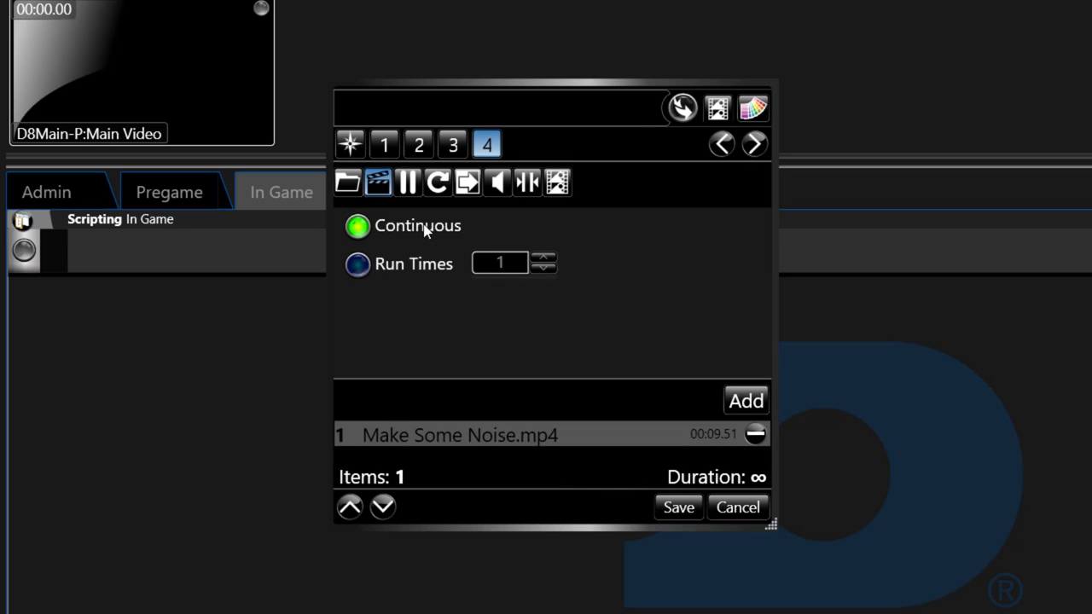
left_click(433, 263)
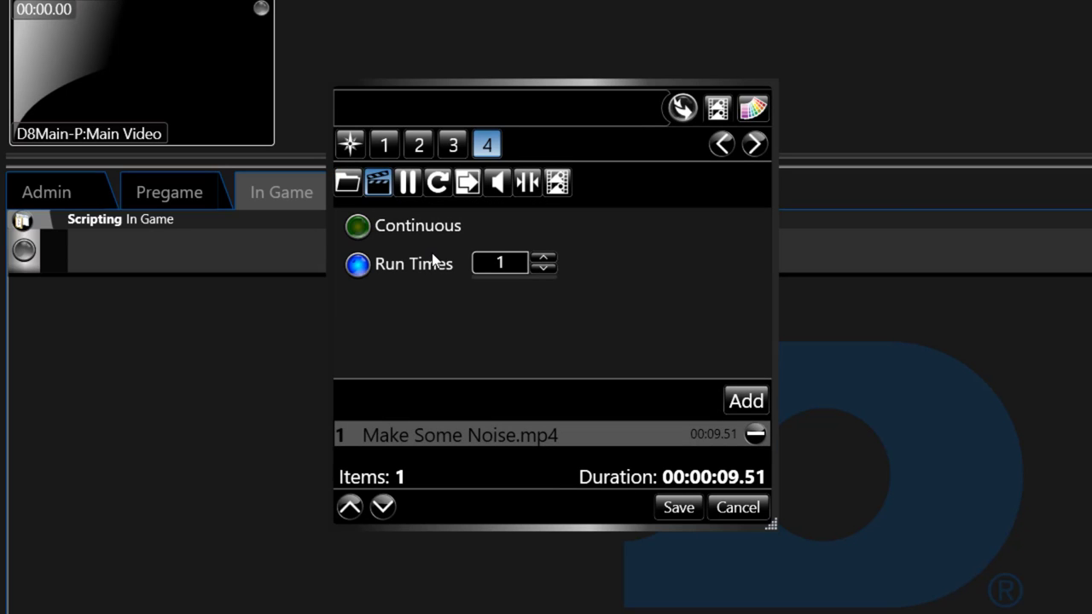
left_click(546, 258)
left_click(543, 268)
left_click(406, 182)
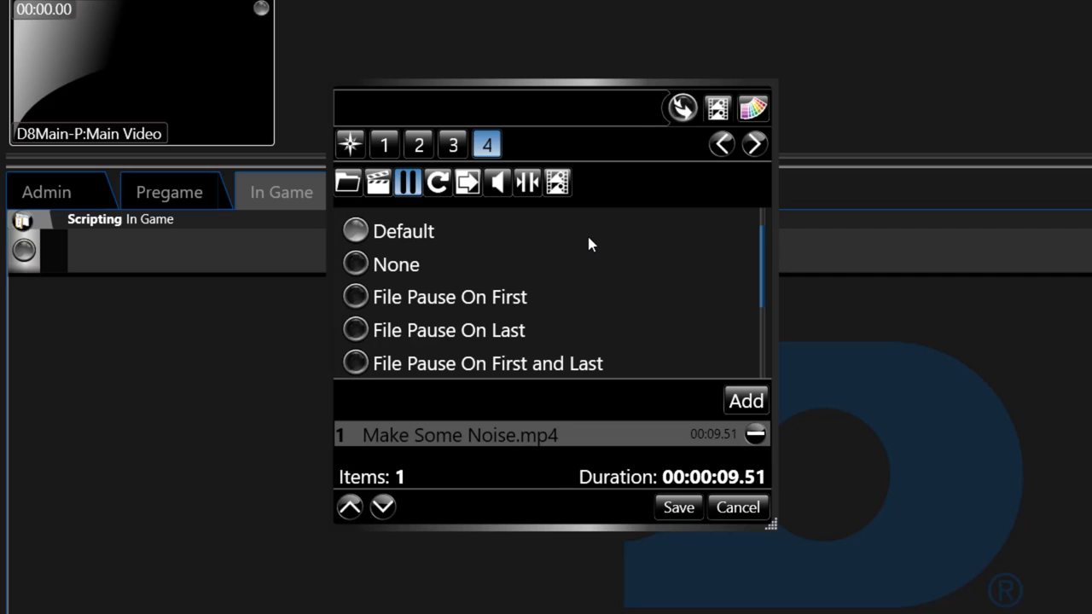
scroll(589, 244, "down", 1)
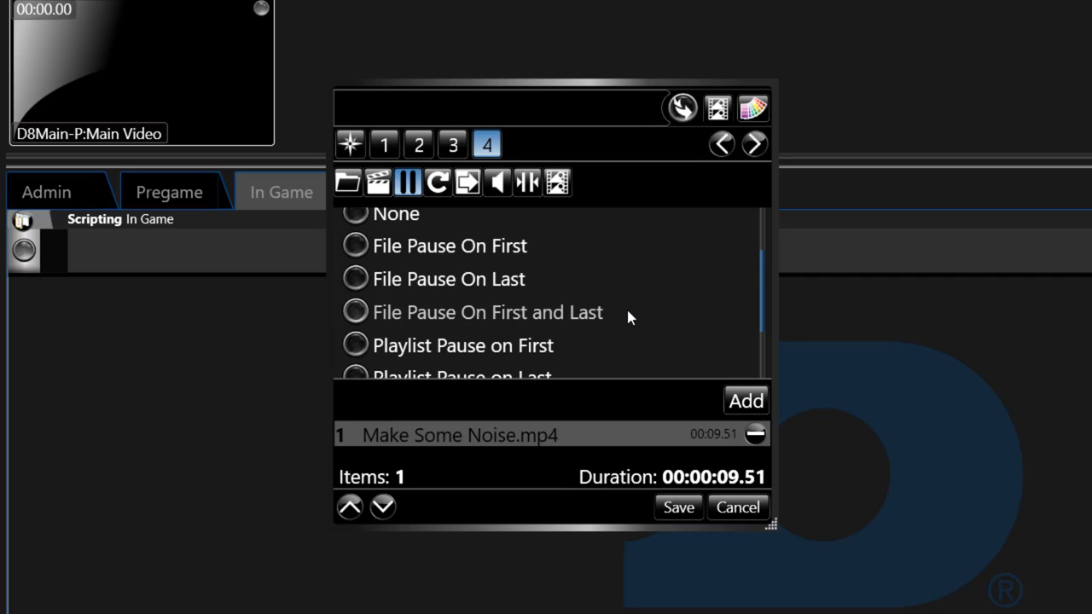
scroll(628, 316, "down", 1)
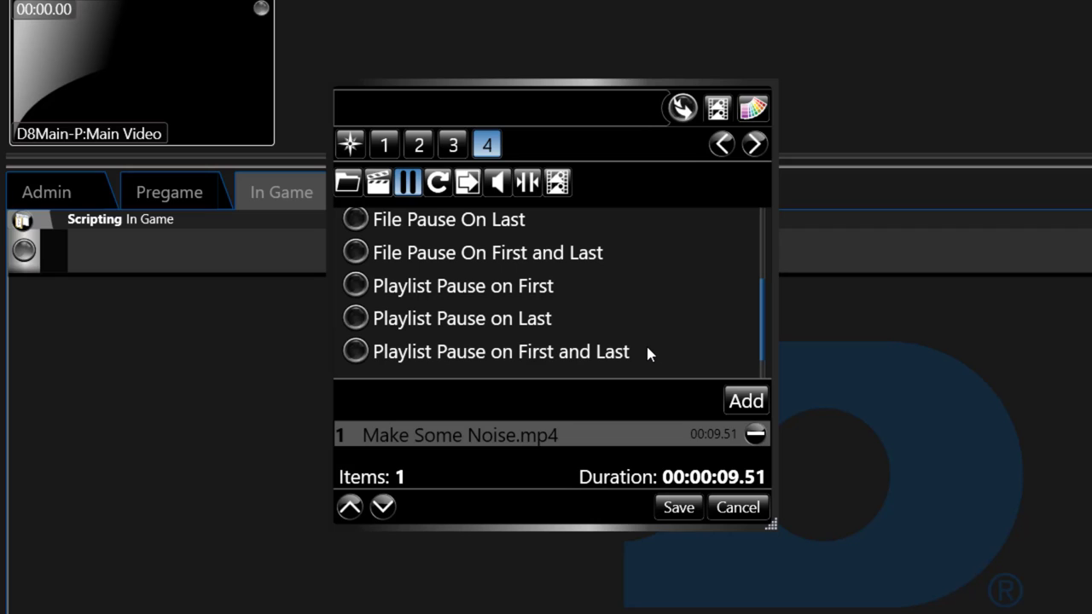
Set the duration of Make Some Noise.mp4 to 00:10.00.
left_click(437, 182)
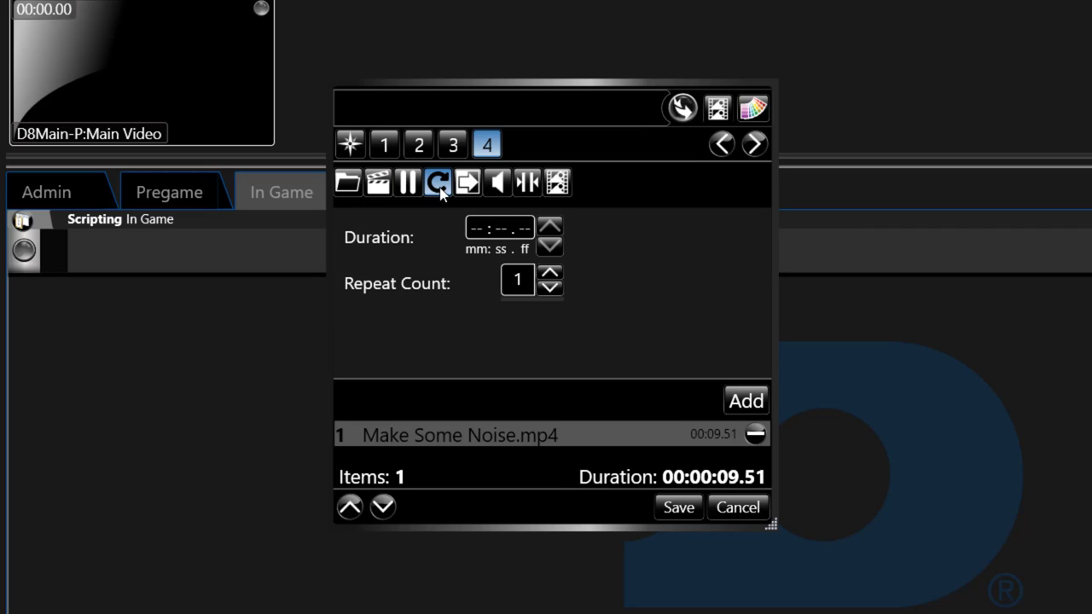
left_click(498, 230)
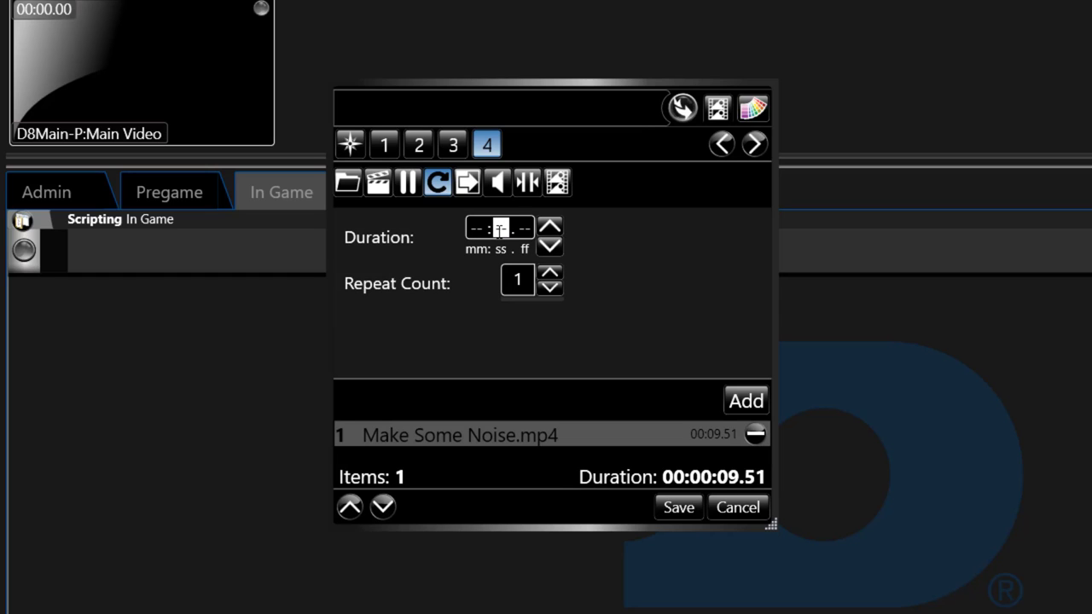
type("10 . 00")
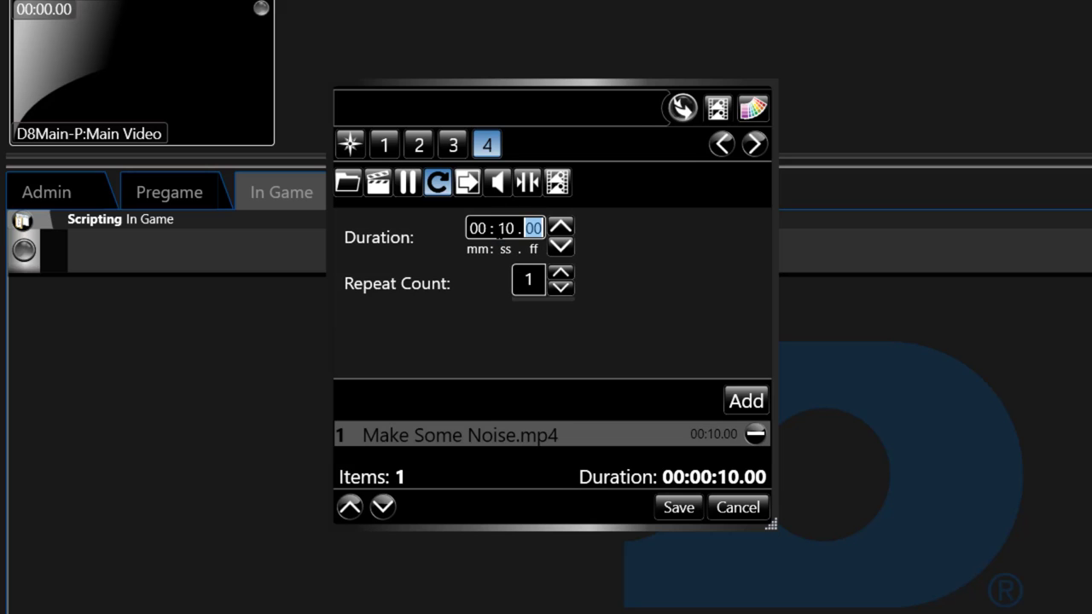
Set the transition of Make Some Noise.mp4 to Fade with a duration of 0.7 seconds.
left_click(469, 187)
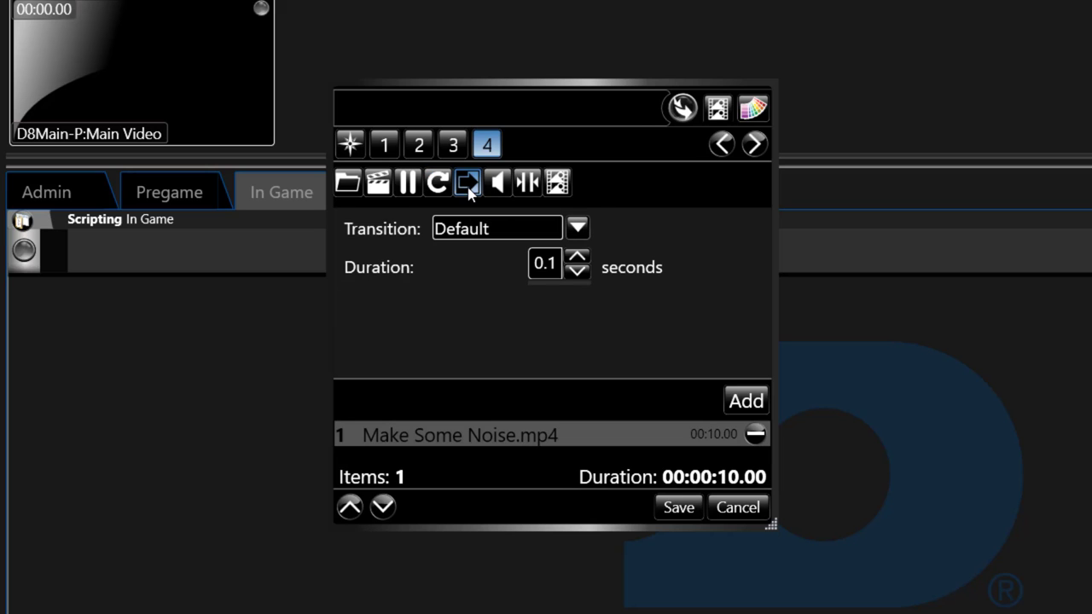
left_click(578, 227)
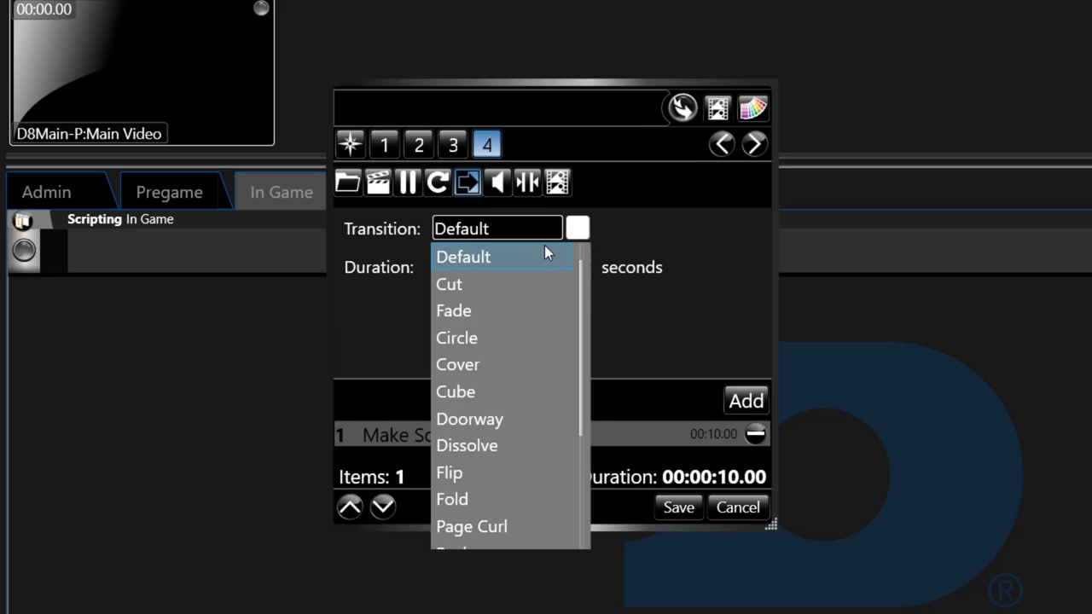
left_click(533, 309)
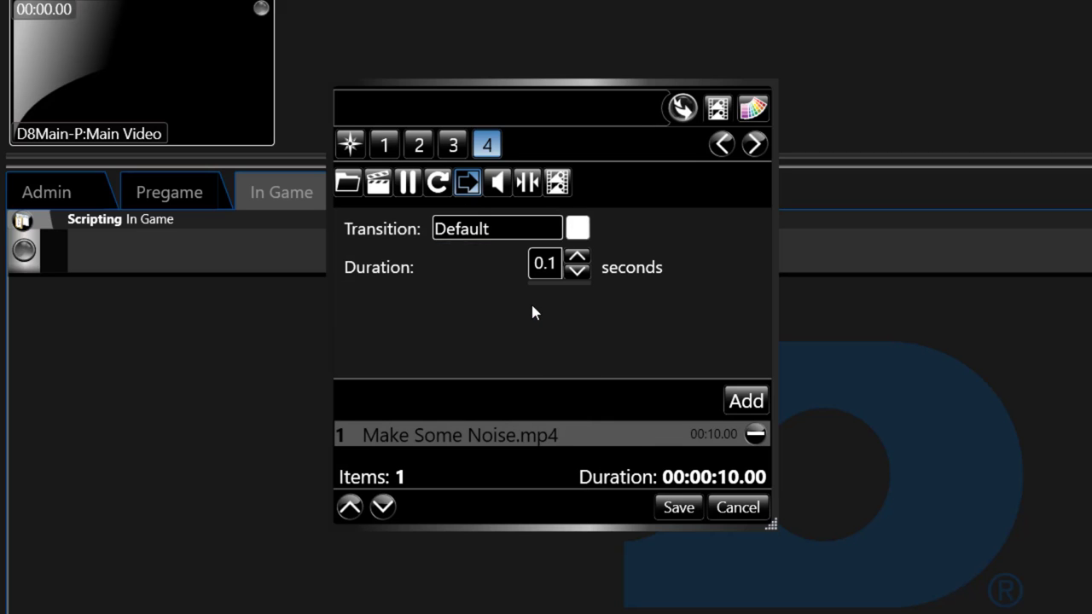
left_click(575, 260)
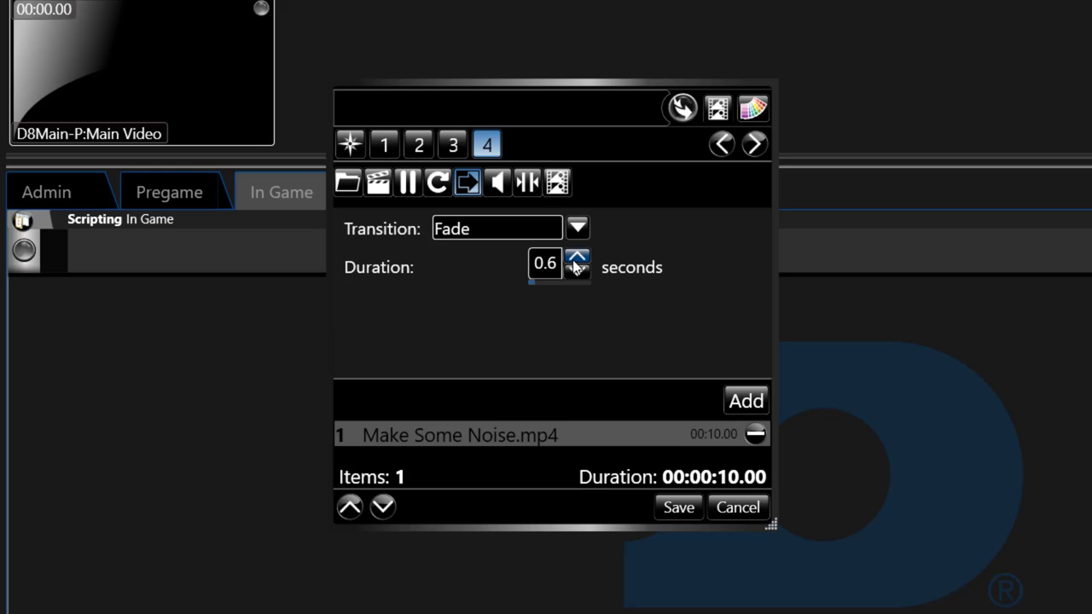
left_click(575, 260)
Change the transition of Make Some Noise.mp4 to Cover with the direction Left.
left_click(577, 227)
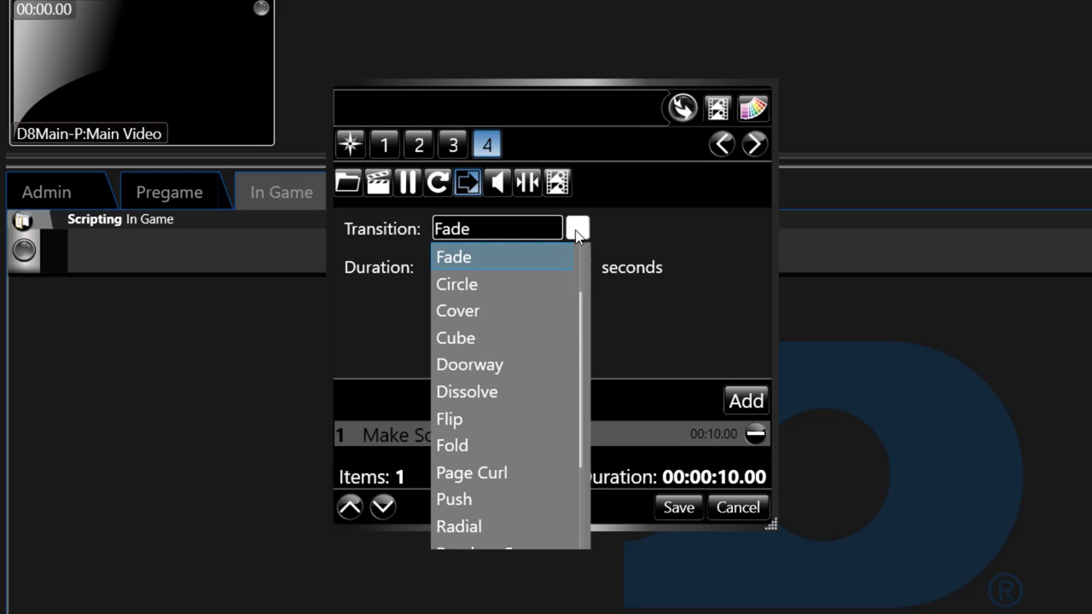
left_click(558, 309)
left_click(586, 274)
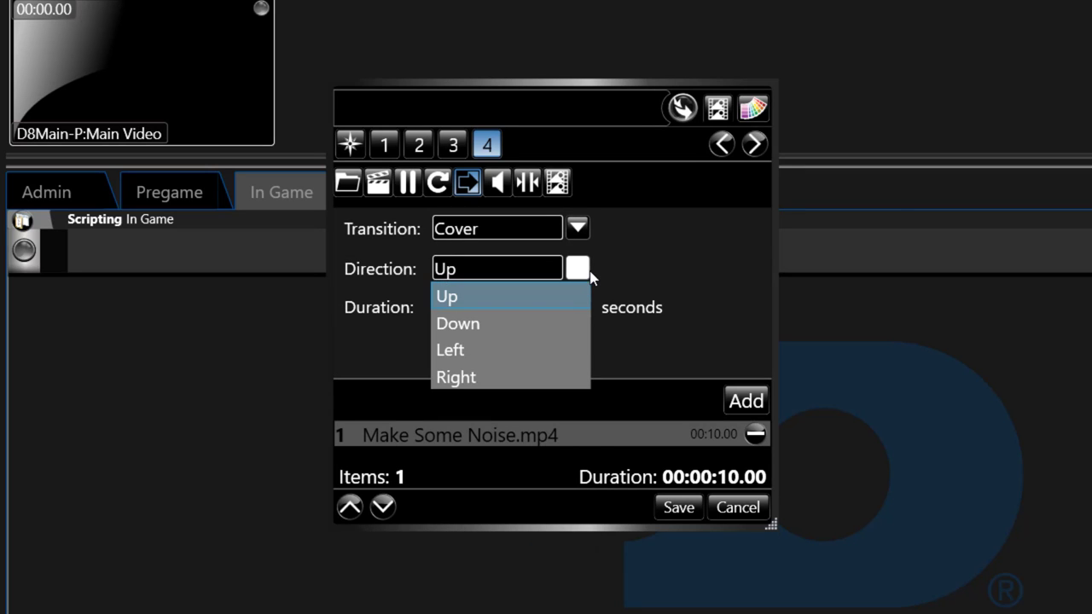
left_click(573, 350)
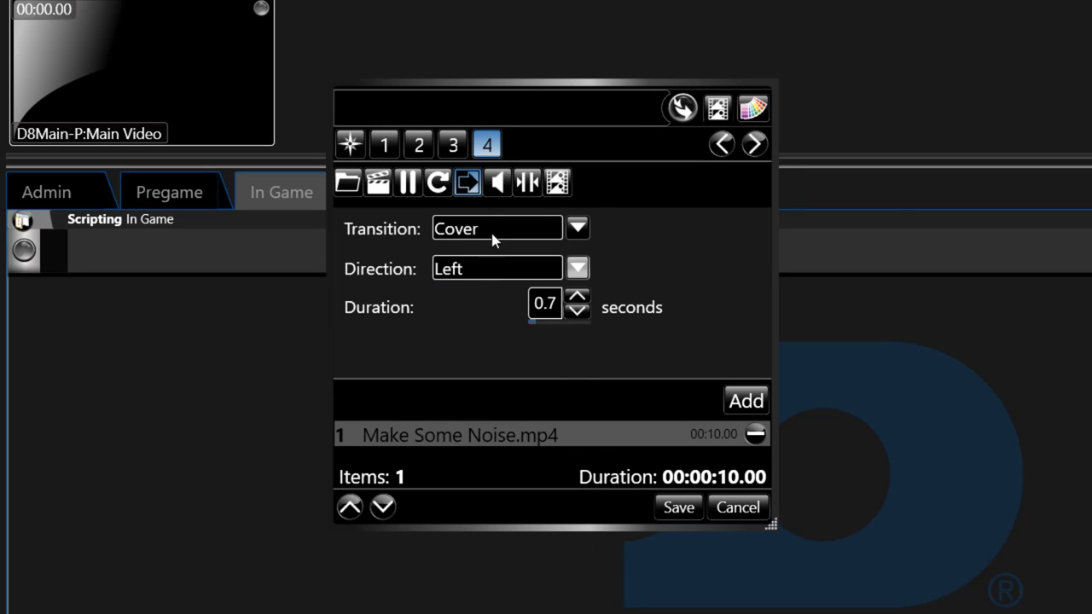
Keep the clip's audio level offset at 0 db and trim its in point to 00:01.67.
left_click(493, 193)
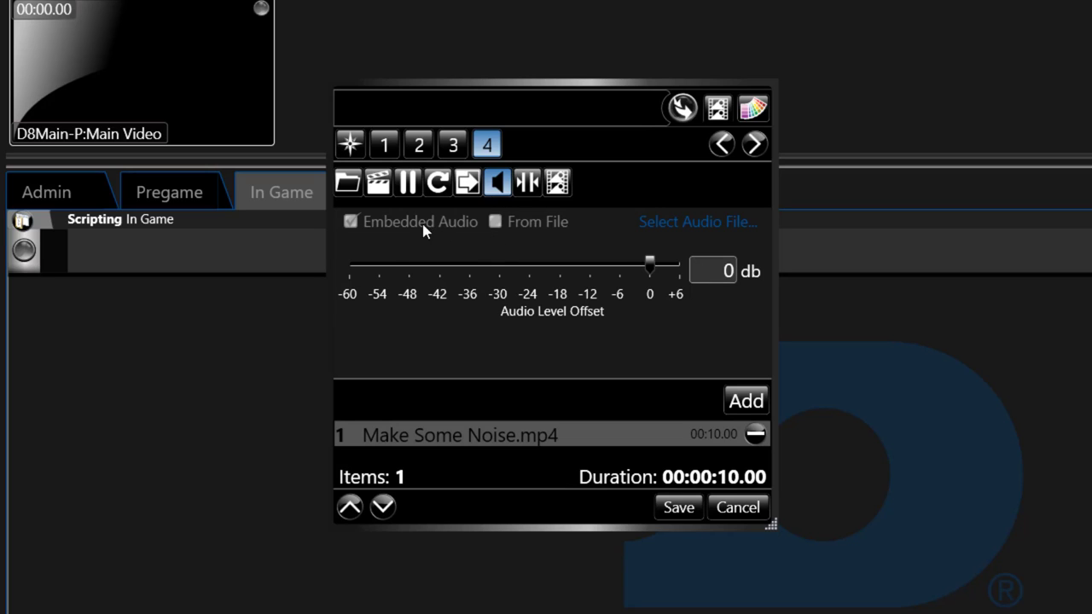
mouse_move(648, 271)
left_mouse_down()
mouse_move(626, 272)
mouse_move(649, 284)
left_mouse_up()
left_click(527, 182)
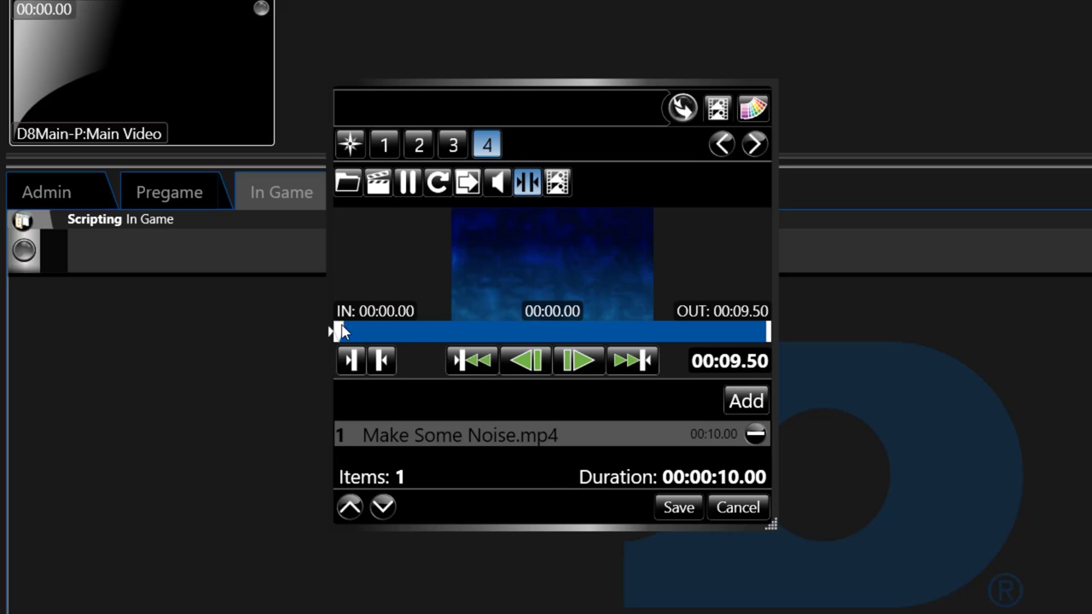
left_click_drag(337, 332, 417, 333)
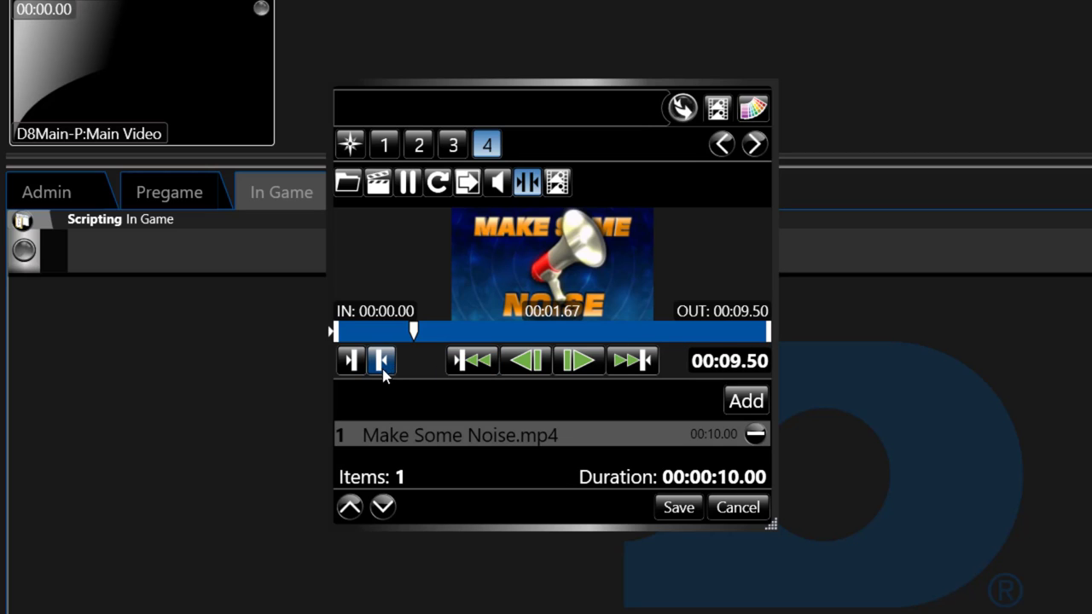
left_click(352, 361)
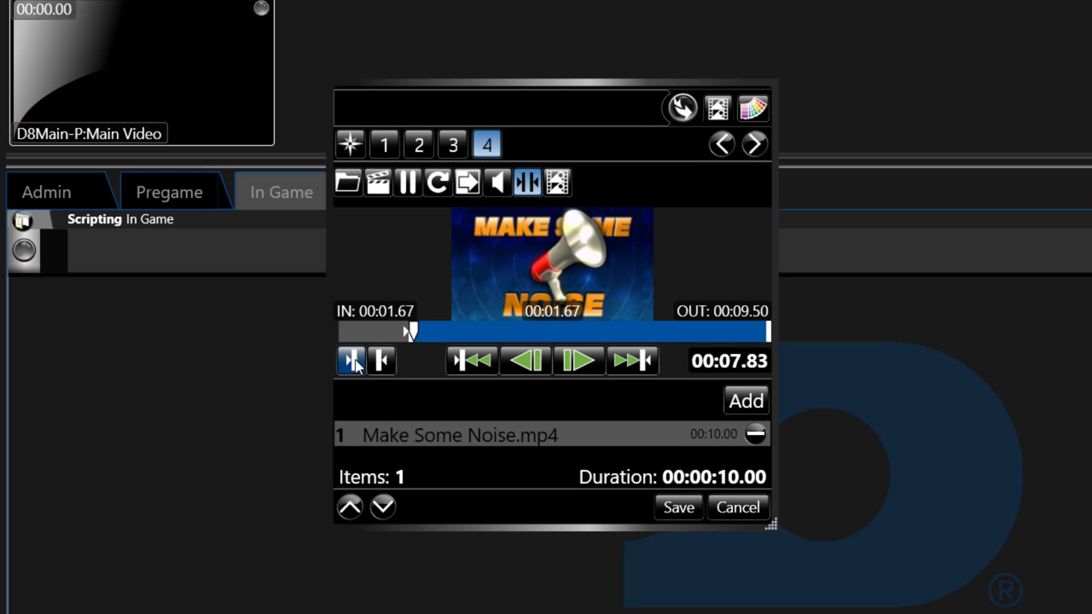
left_click_drag(414, 337, 300, 336)
left_click(472, 361)
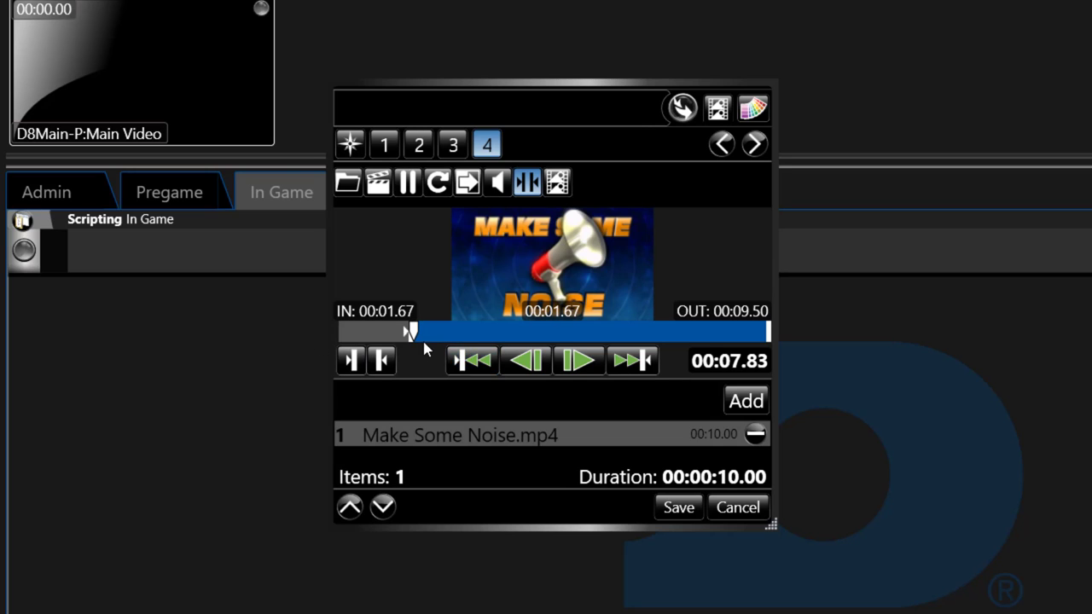
Set the preview thumbnail of Make Some Noise.mp4 to the 83% position.
left_click(559, 183)
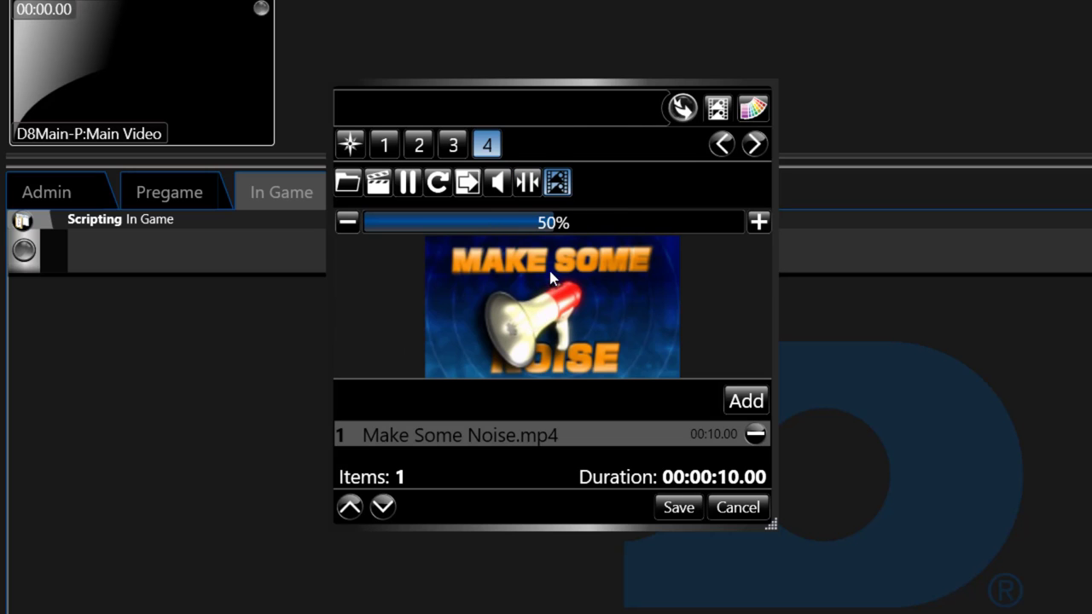
mouse_move(546, 224)
left_click_drag(546, 223, 675, 224)
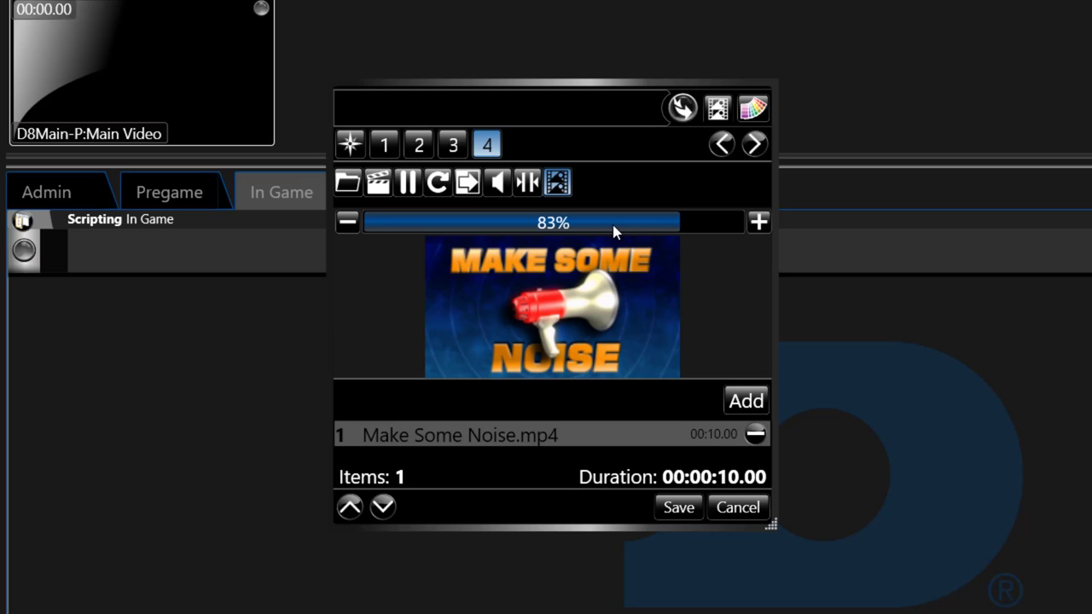
Set the button's background color to dark blue.
left_click(754, 108)
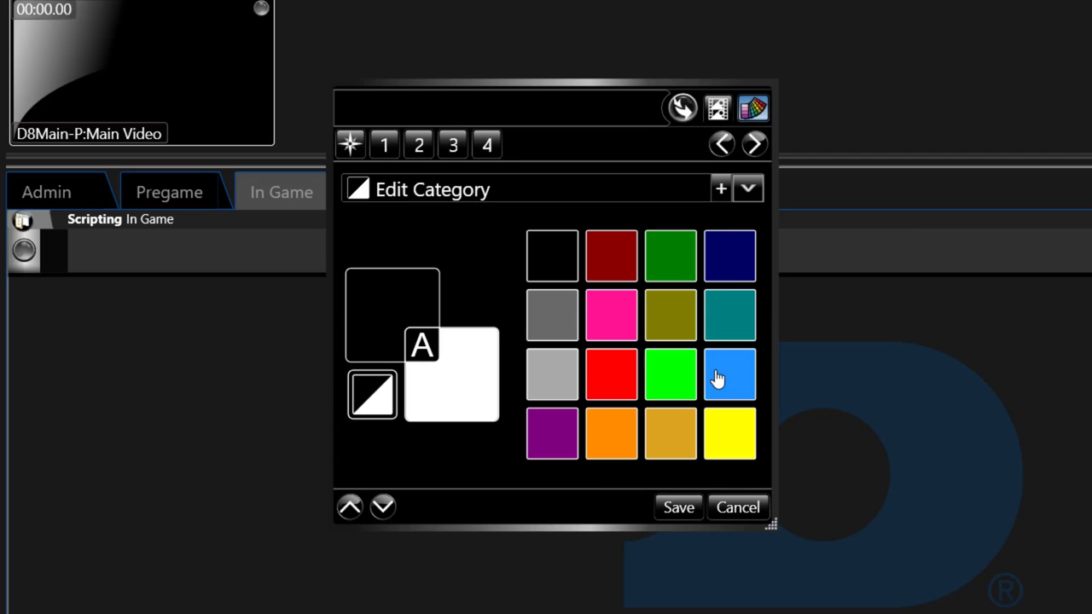
left_click(722, 273)
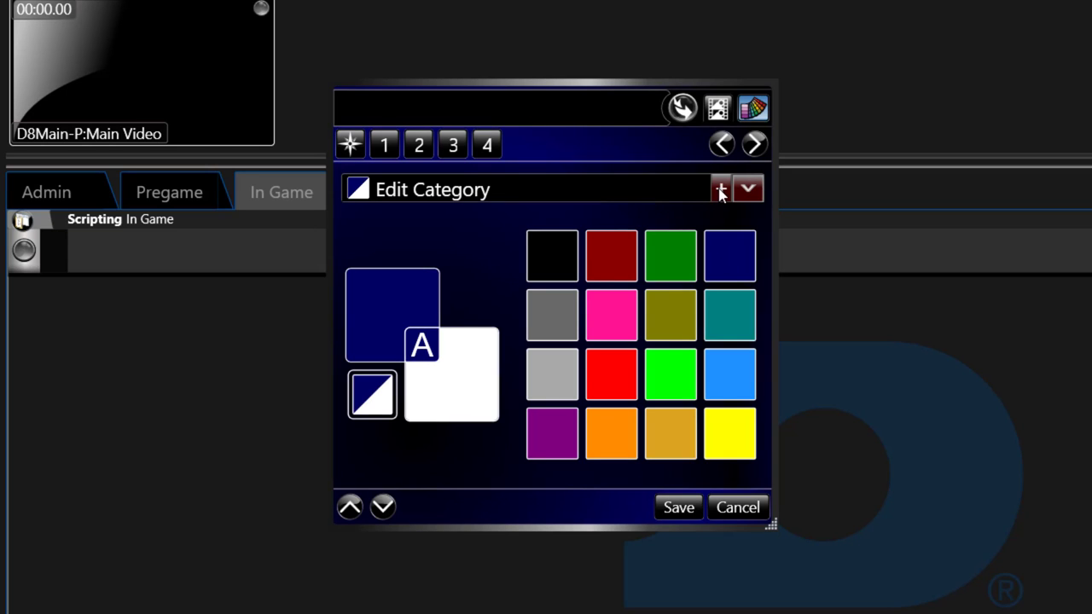
Check the existing color categories and enter Crowd Prompts as the button's category name.
left_click(743, 192)
left_click(643, 191)
left_click(576, 190)
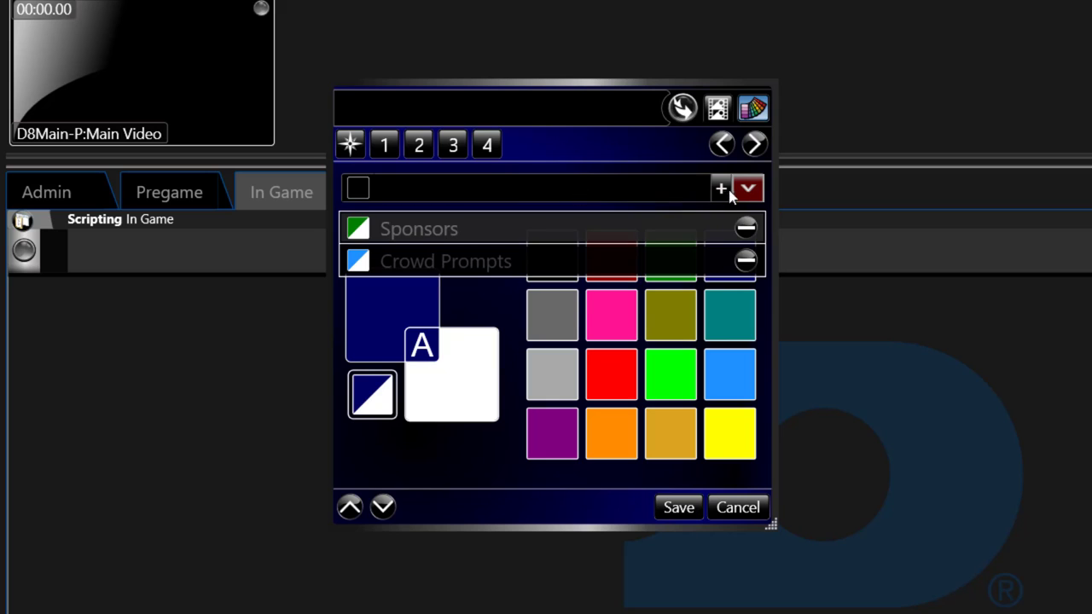
left_click(578, 189)
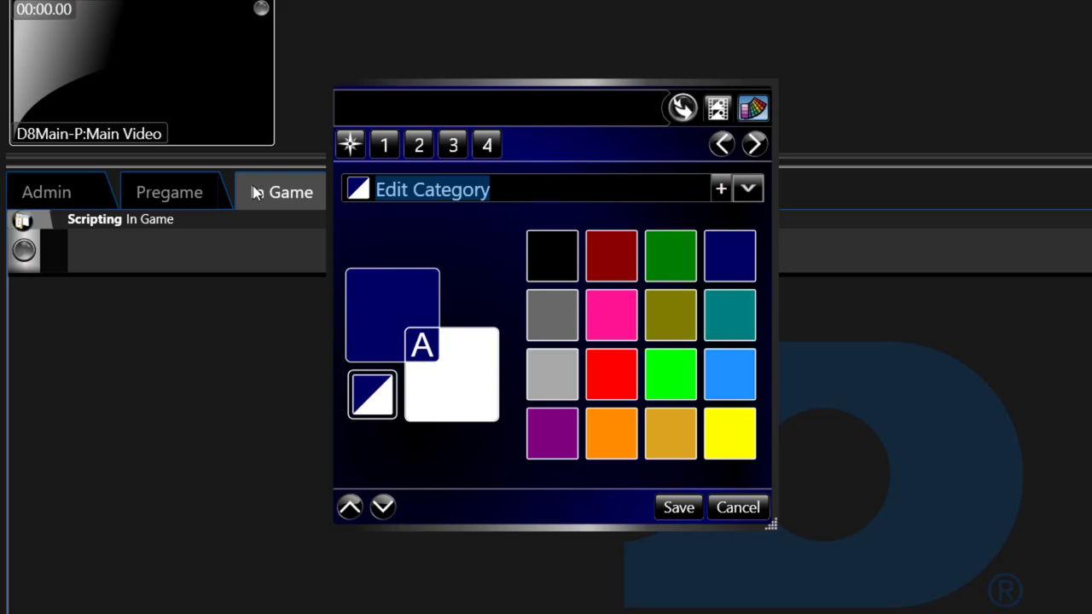
type("Crowd Promp")
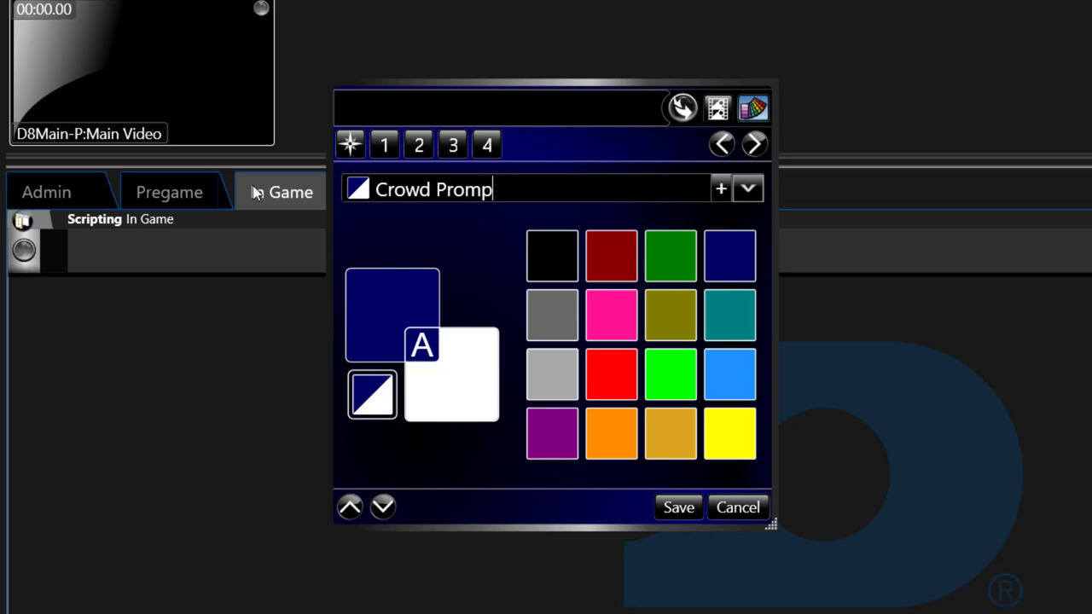
type("ts")
Swap the button's background and text colors, and save it with the title Make Some Noise.
left_click(373, 412)
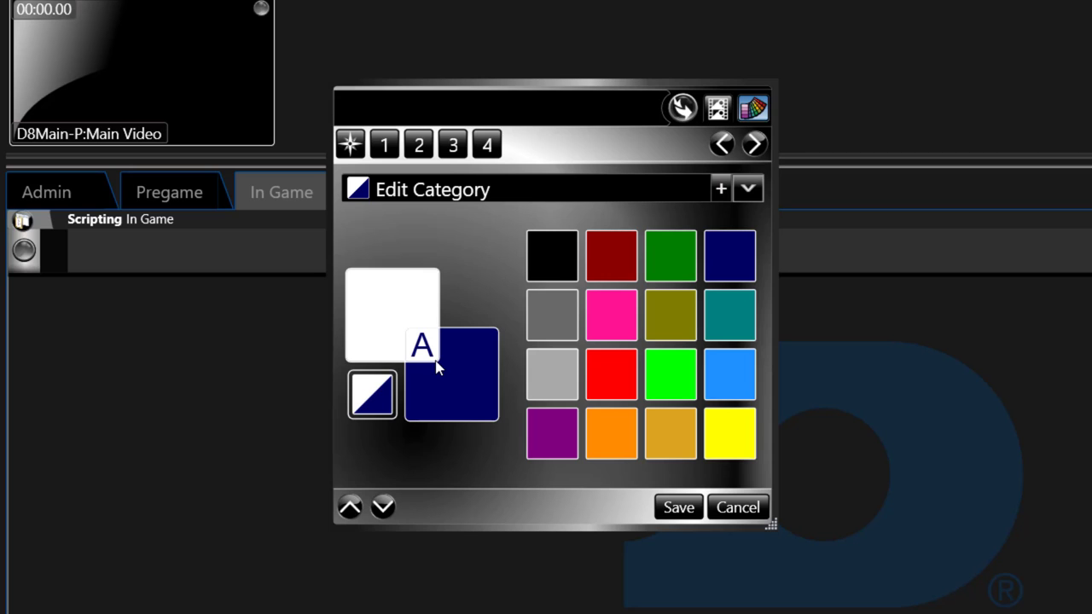
left_click(716, 111)
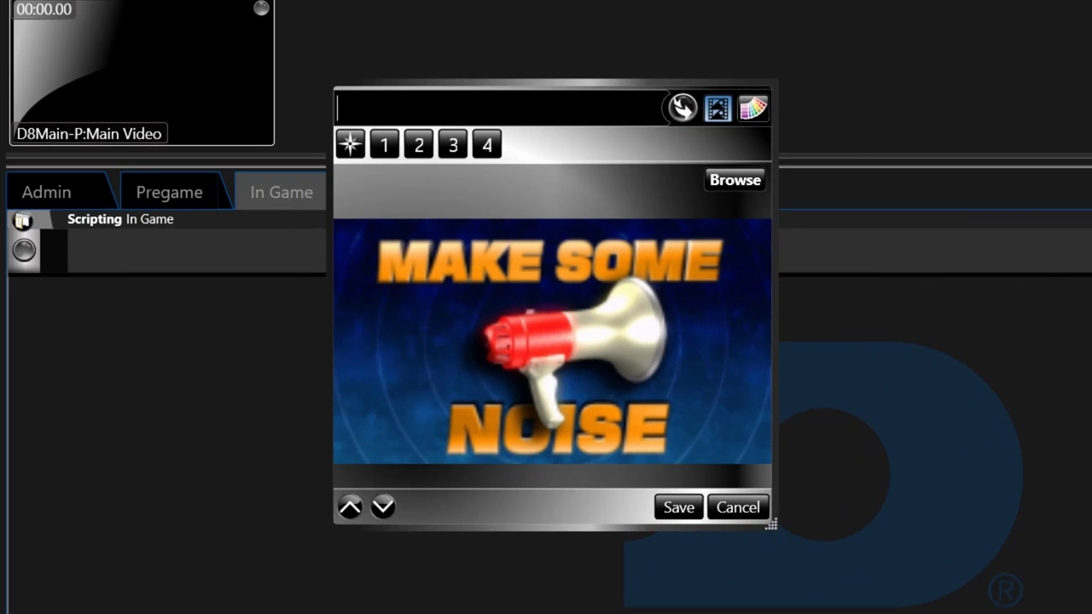
type("Make Some Noise")
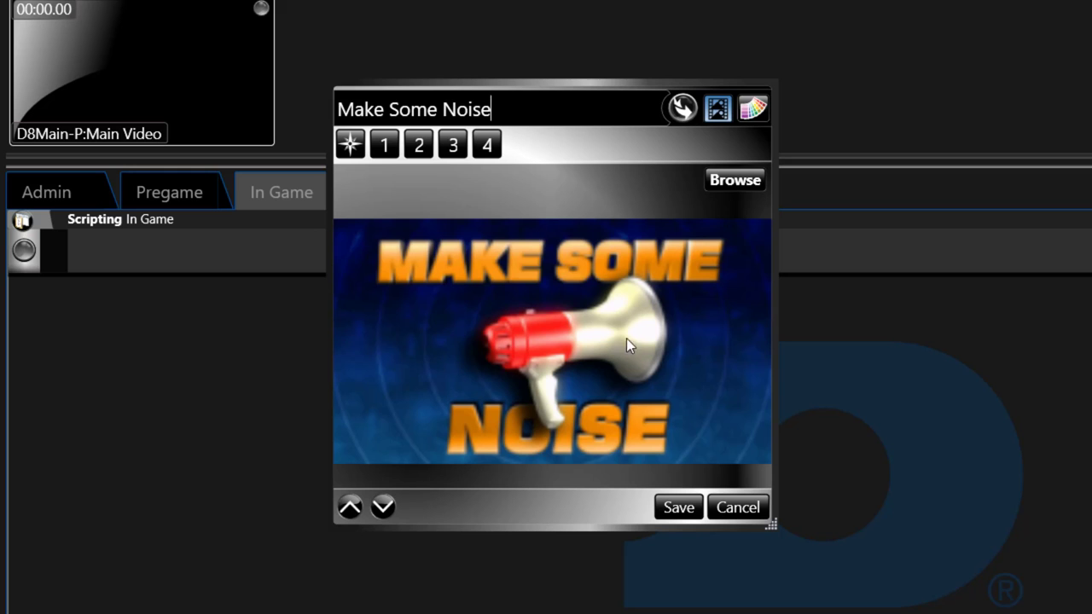
left_click(676, 507)
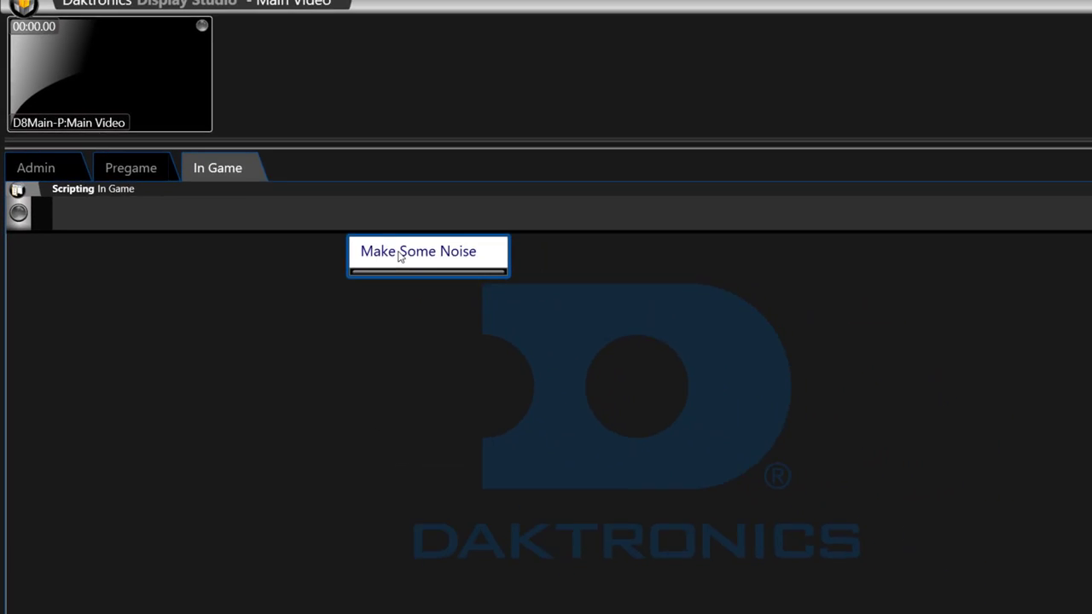
Run the Make Some Noise button on the main video display and open its properties.
left_click(516, 307)
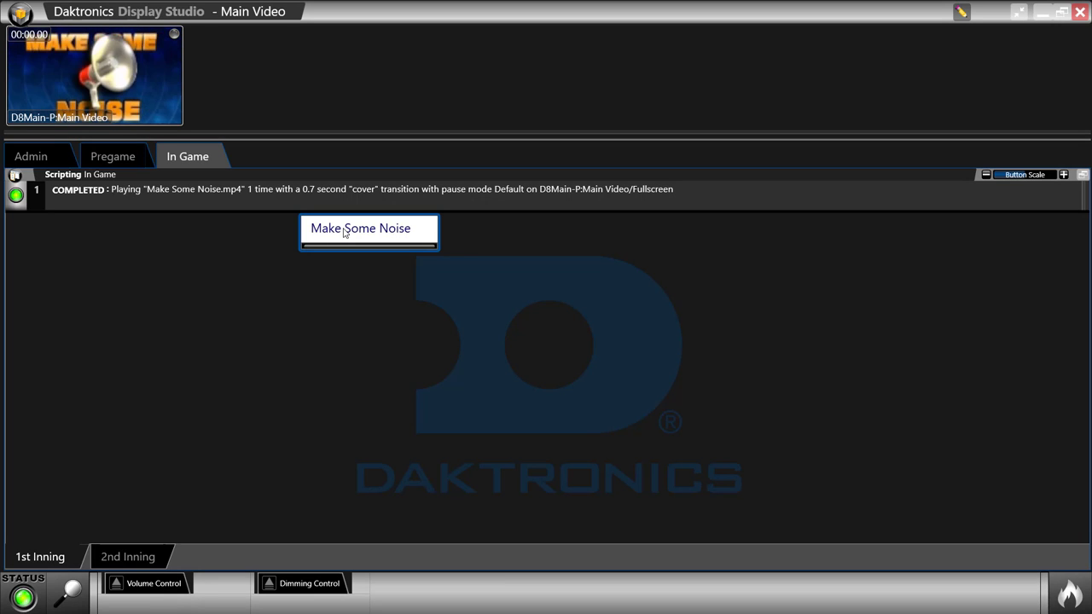
right_click(344, 232)
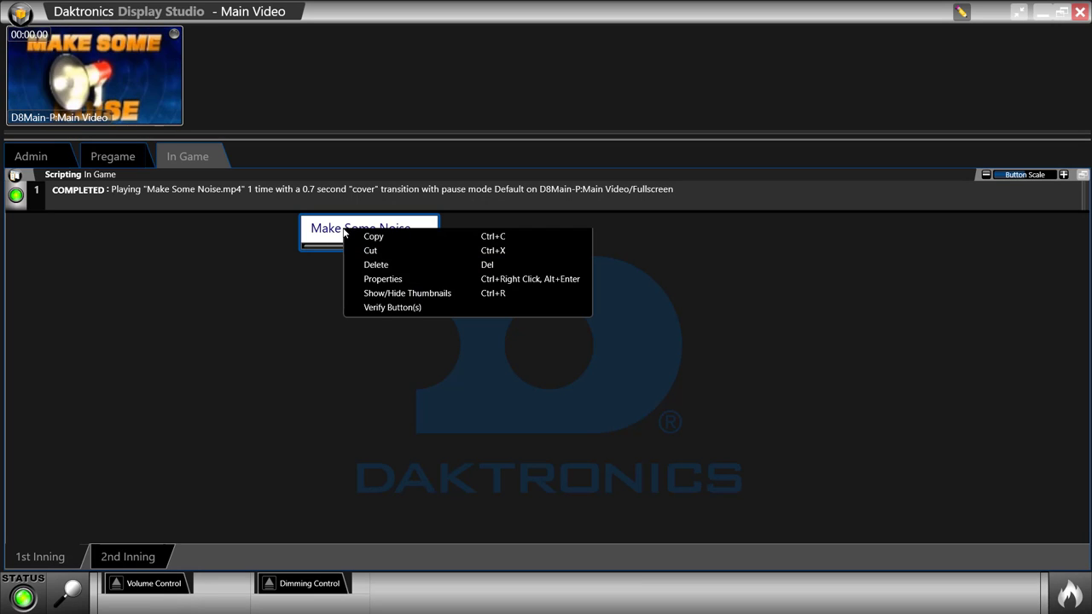
left_click(375, 277)
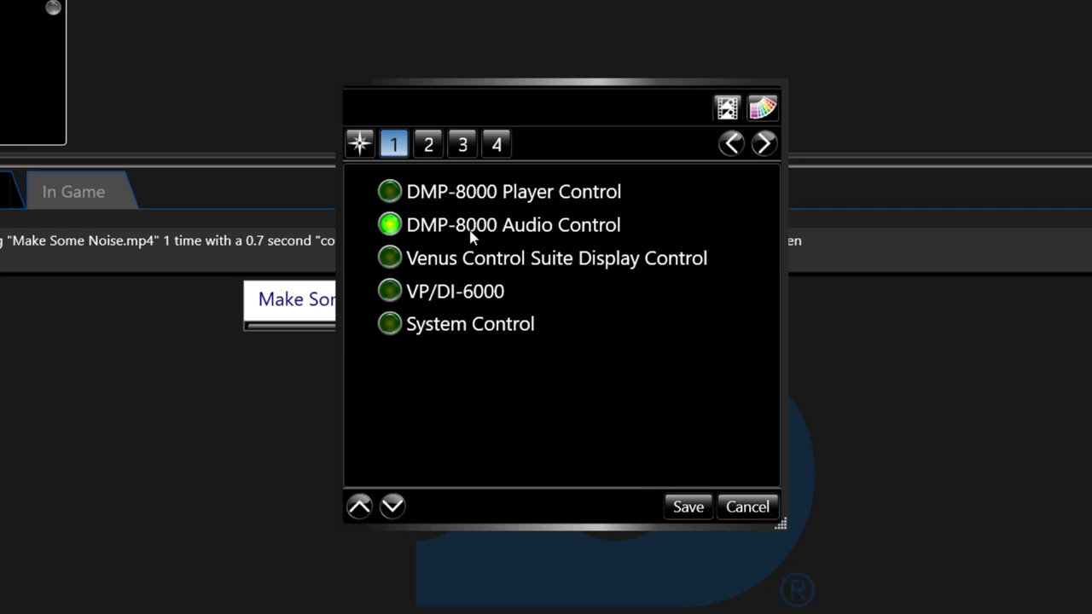
Target D8Main-P:Main Video with the DMP-8000 Audio Control button, choose the Mute command and title the button Mute.
left_click(418, 152)
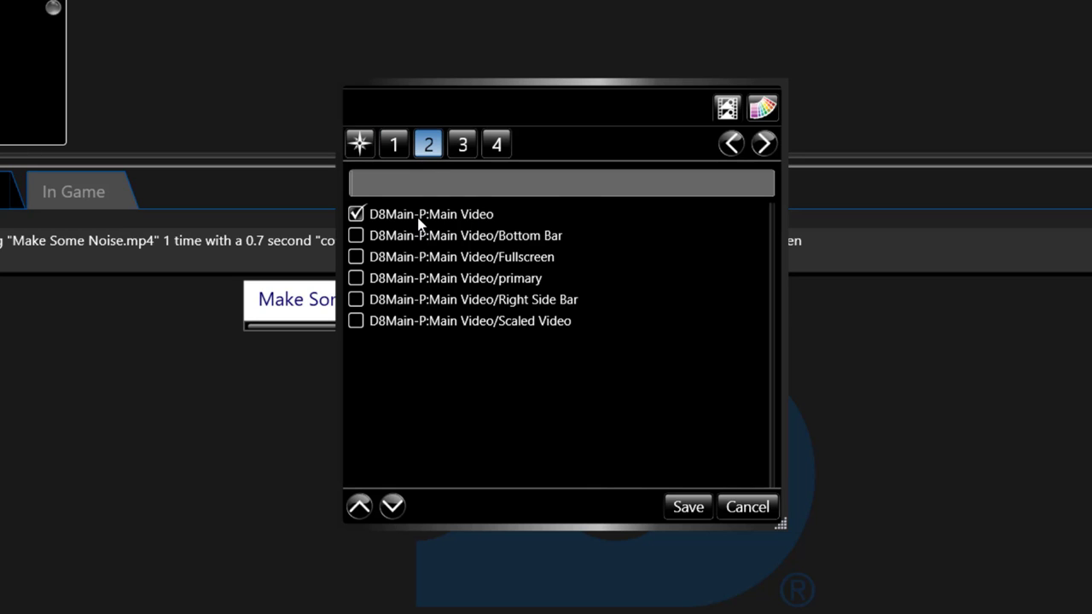
left_click(463, 146)
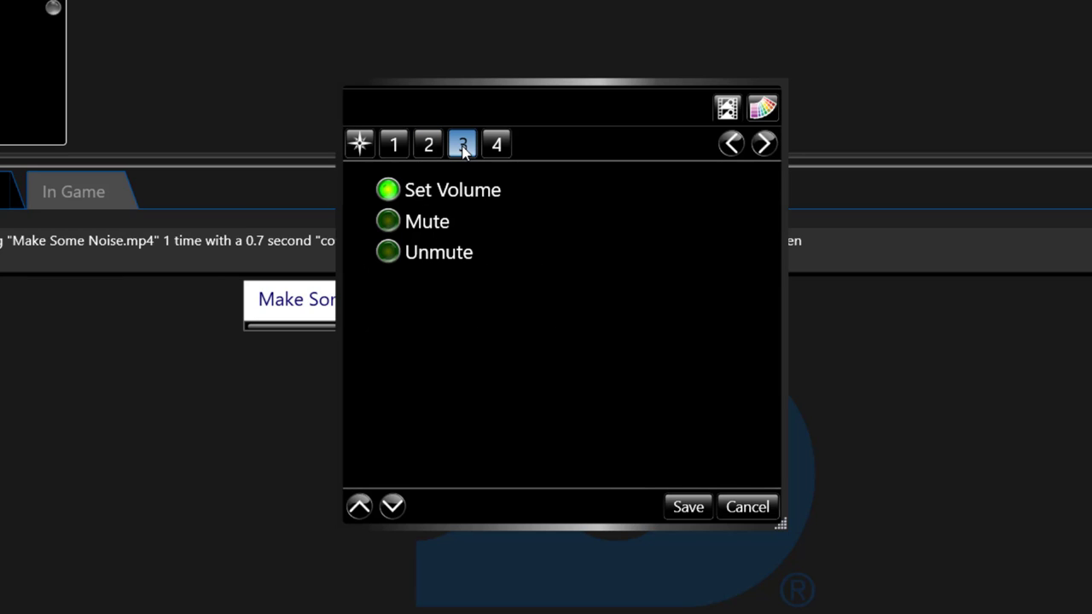
left_click(426, 221)
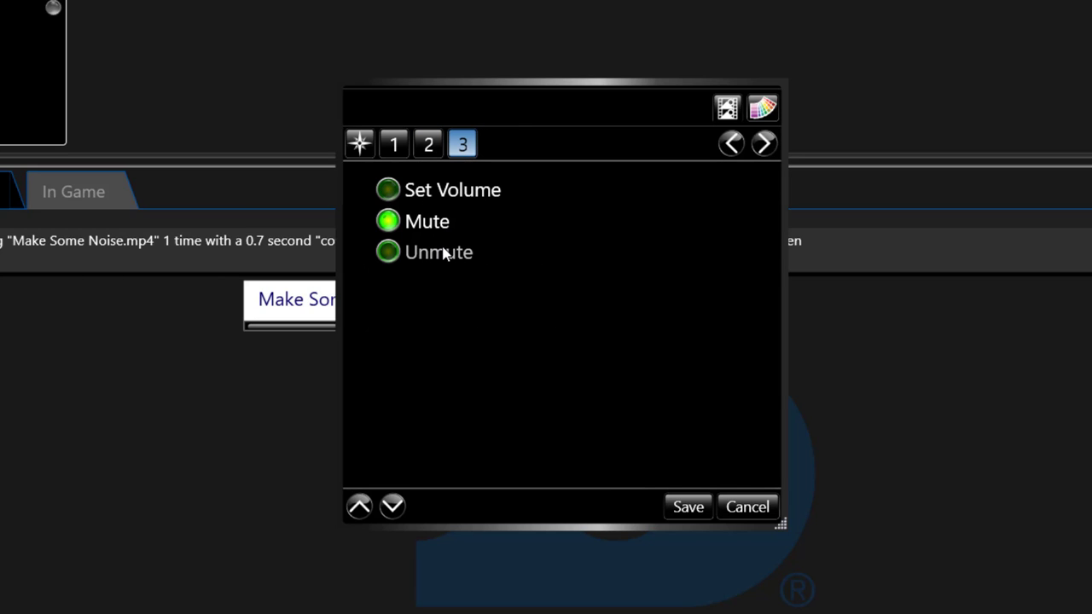
left_click(446, 251)
left_click(427, 222)
type("Mute")
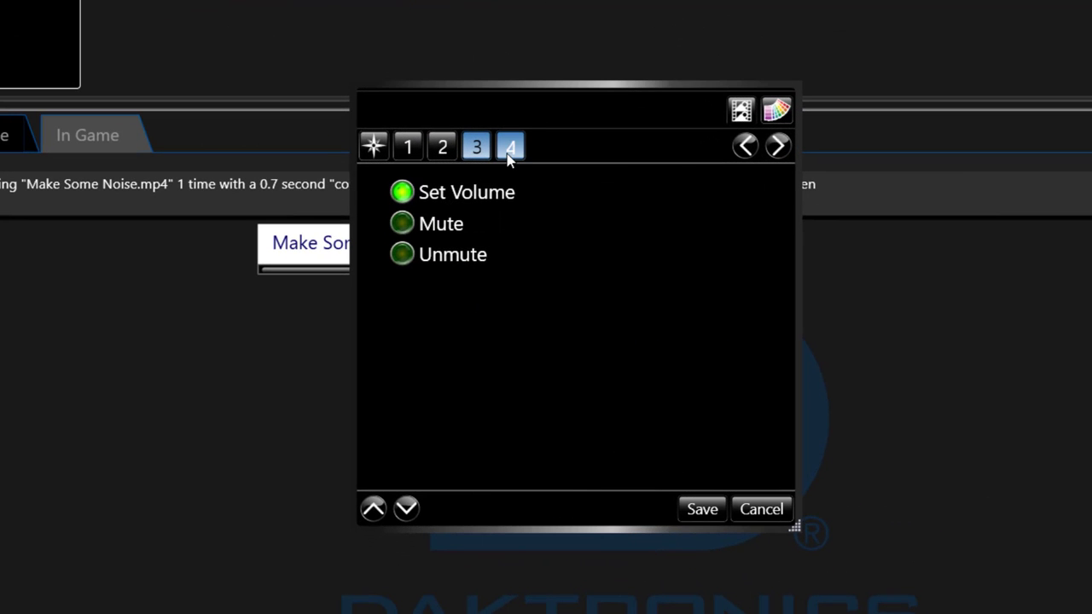
Set the Set Volume command's volume level to 75% and title the button Set volume 75.
left_click(508, 158)
left_click_drag(522, 182, 566, 225)
left_click(491, 109)
type("Set volum")
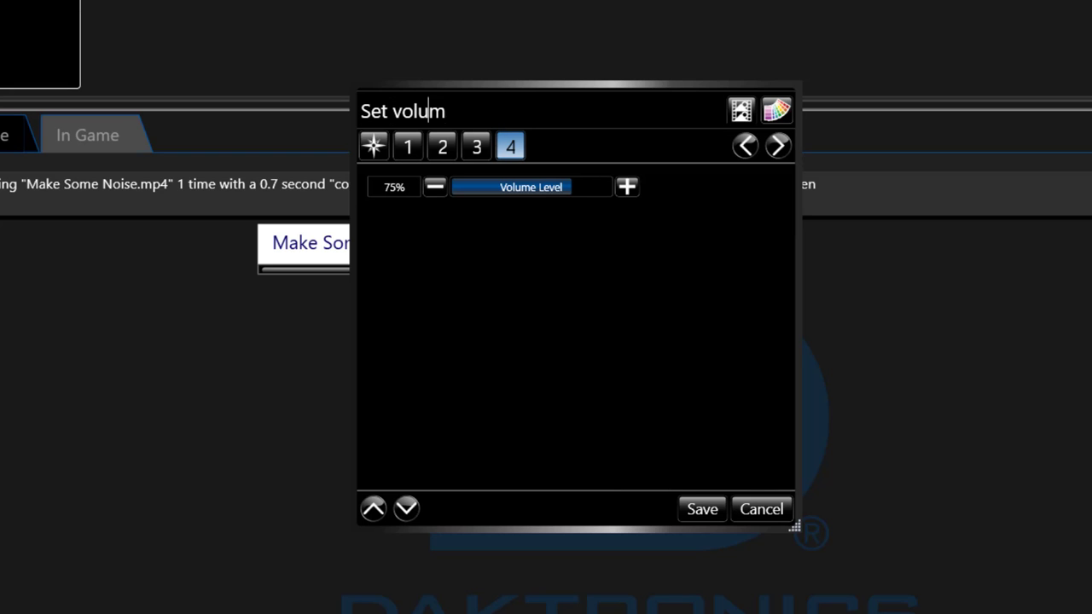
type("e 75")
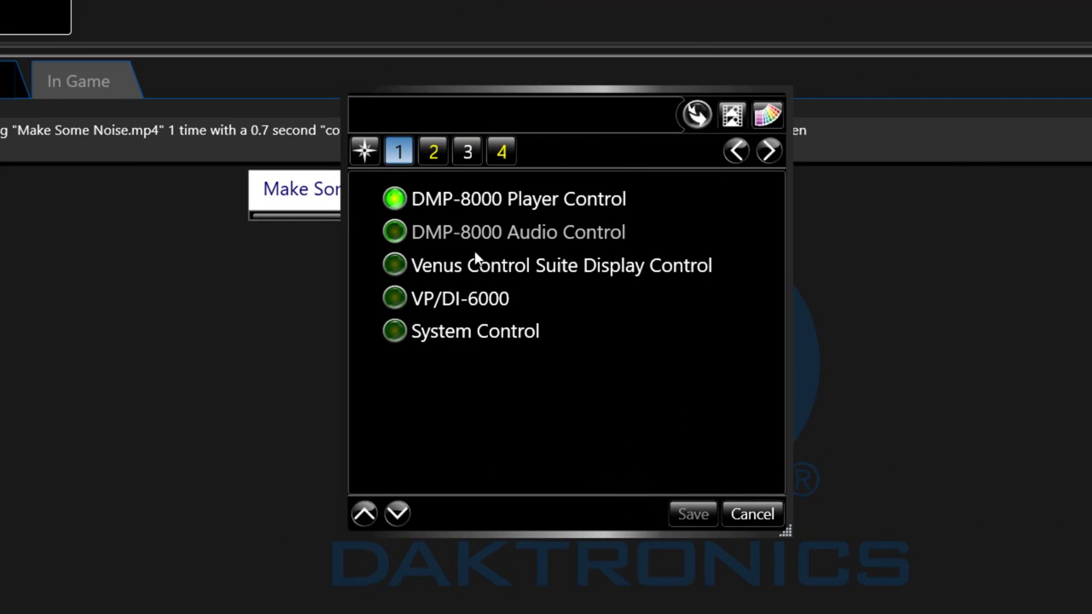
Configure a Venus Control Suite Display Control button for the Main Video zone, set it to On and title it Scheduled Mode On.
left_click(476, 278)
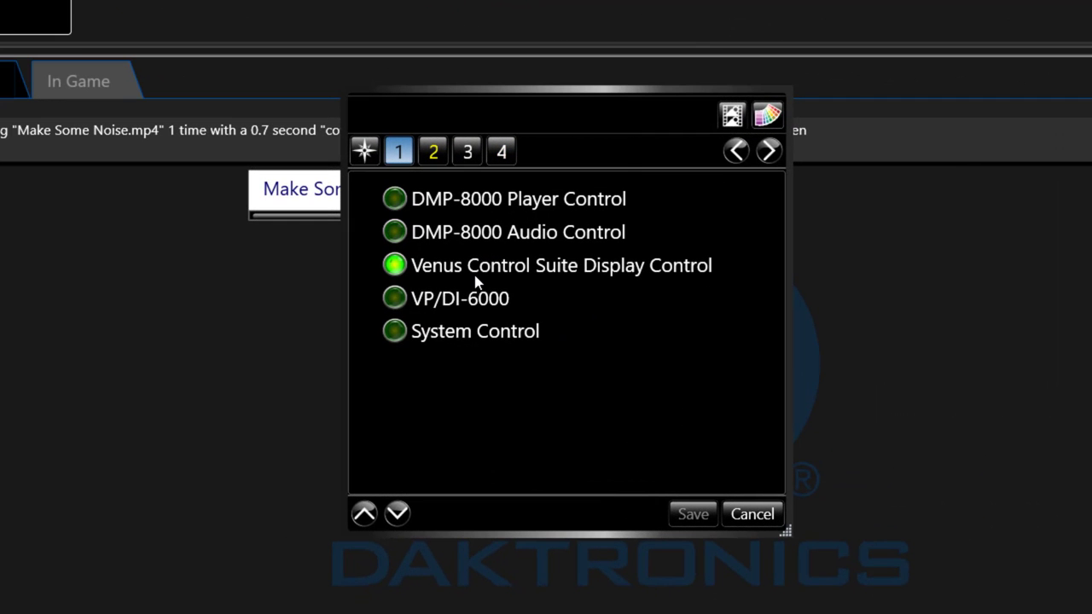
left_click(433, 151)
left_click(421, 218)
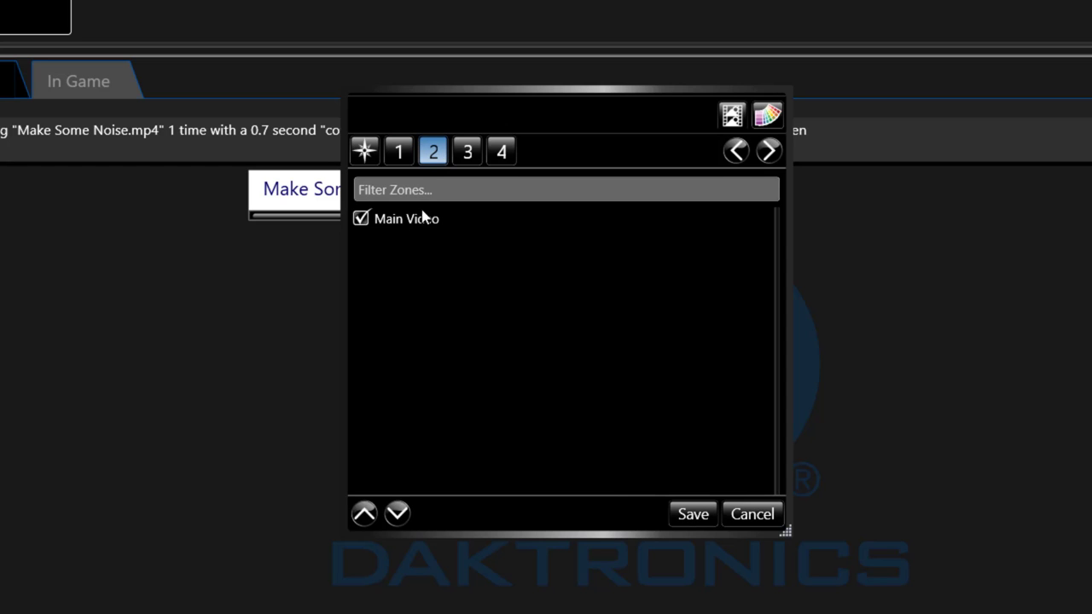
left_click(469, 154)
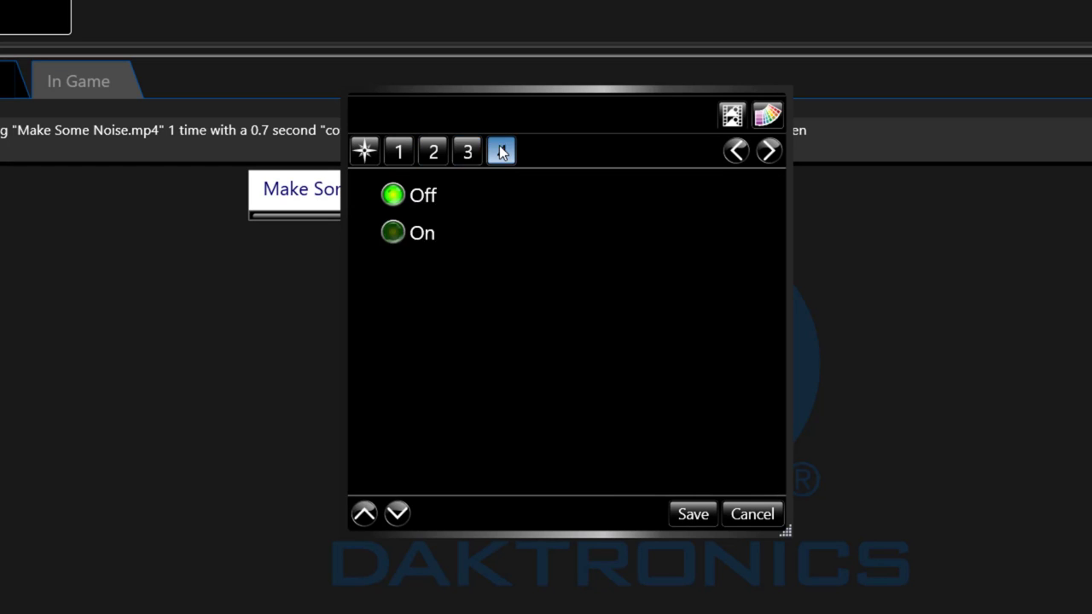
left_click(424, 231)
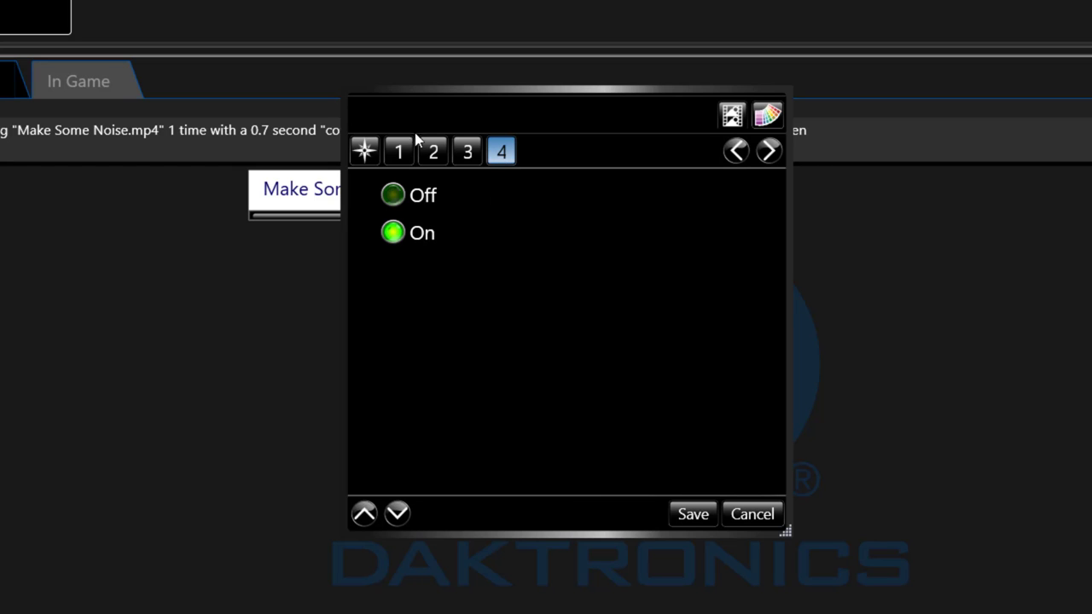
type("Scheduled Mode On")
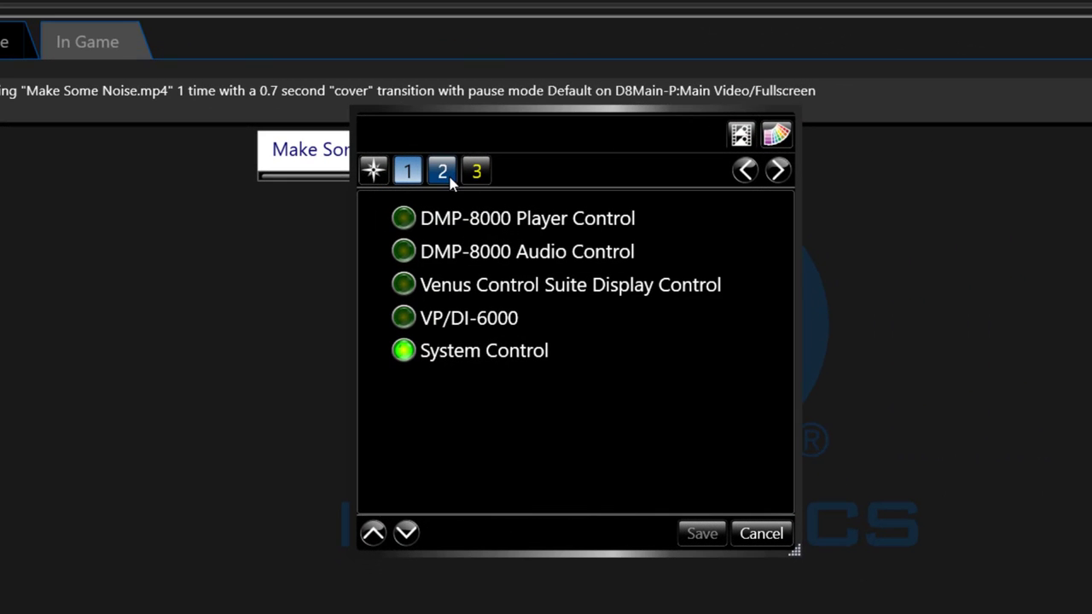
Choose the Wait command for the System Control button and set its duration to 1000 milliseconds.
left_click(445, 174)
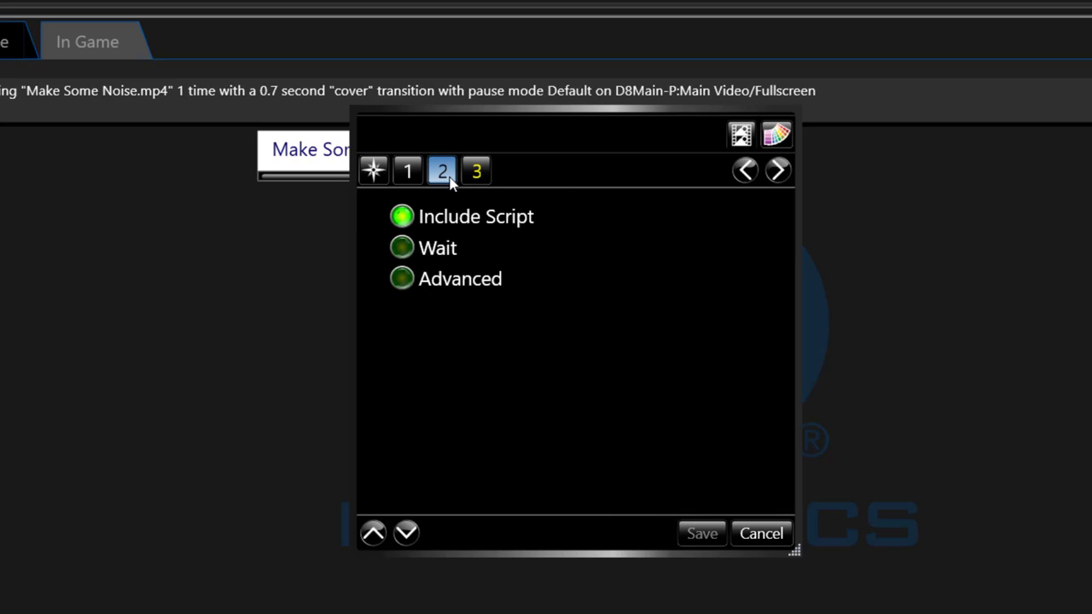
left_click(447, 249)
left_click(476, 171)
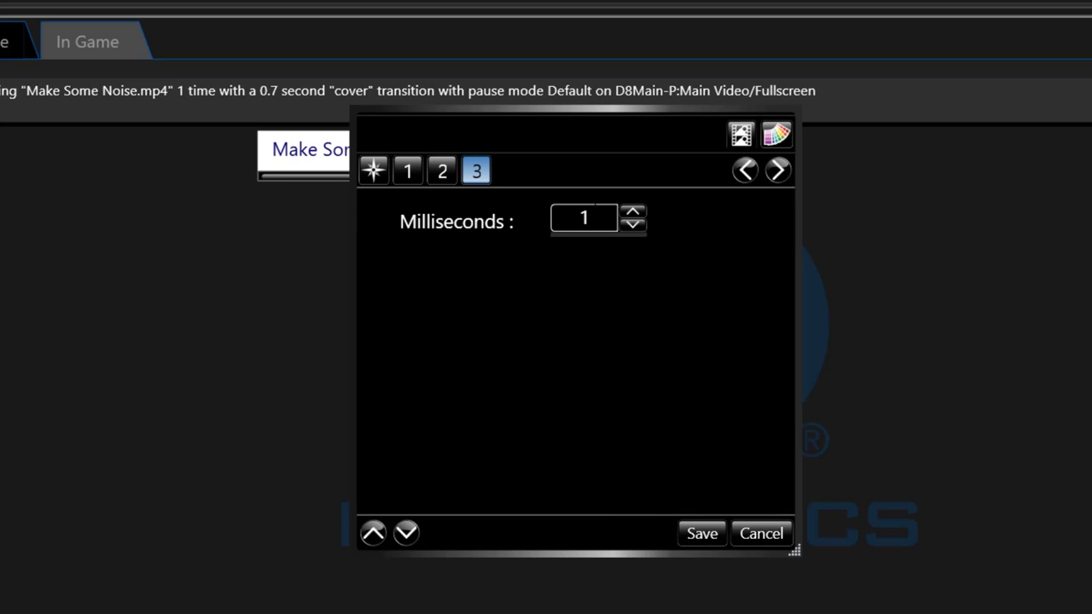
double_click(588, 213)
type("1000")
Switch the System Control button's command to Include Script and open the script browser to add a script.
left_click(410, 172)
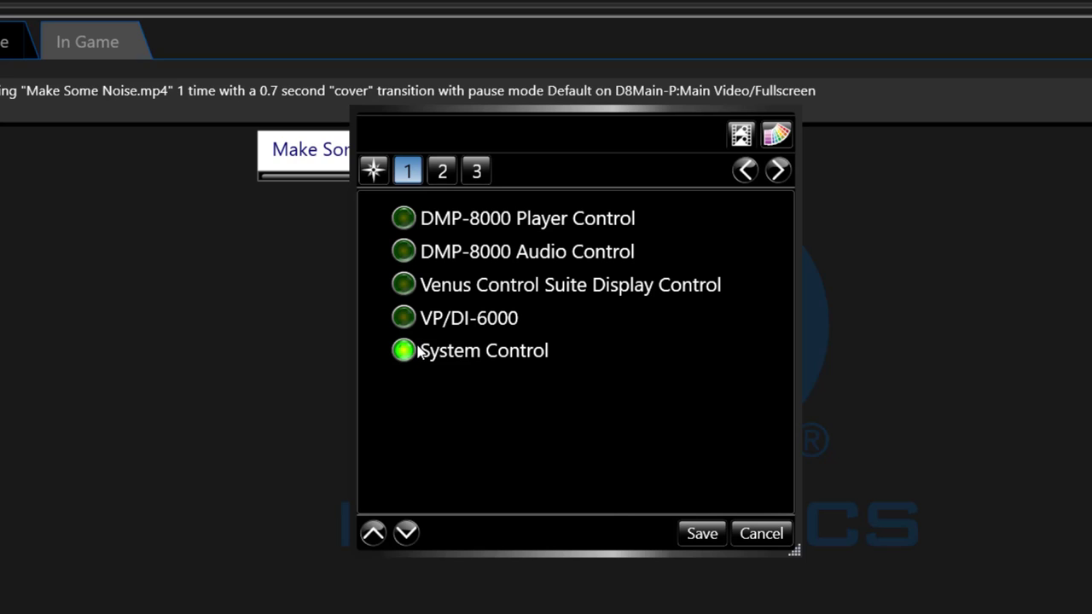
left_click(441, 175)
left_click(444, 219)
left_click(476, 171)
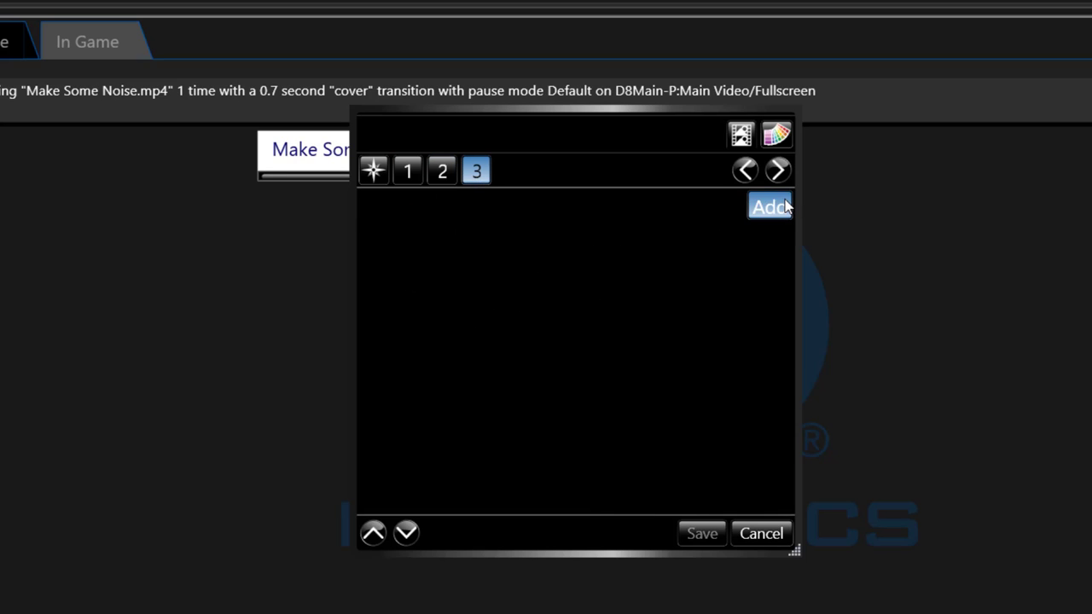
left_click(785, 205)
Add the Sponsor Loop script from \Main Video\Pregame\Pregame\Tab 01\ and title the button Sponsor Loop.
left_click(697, 79)
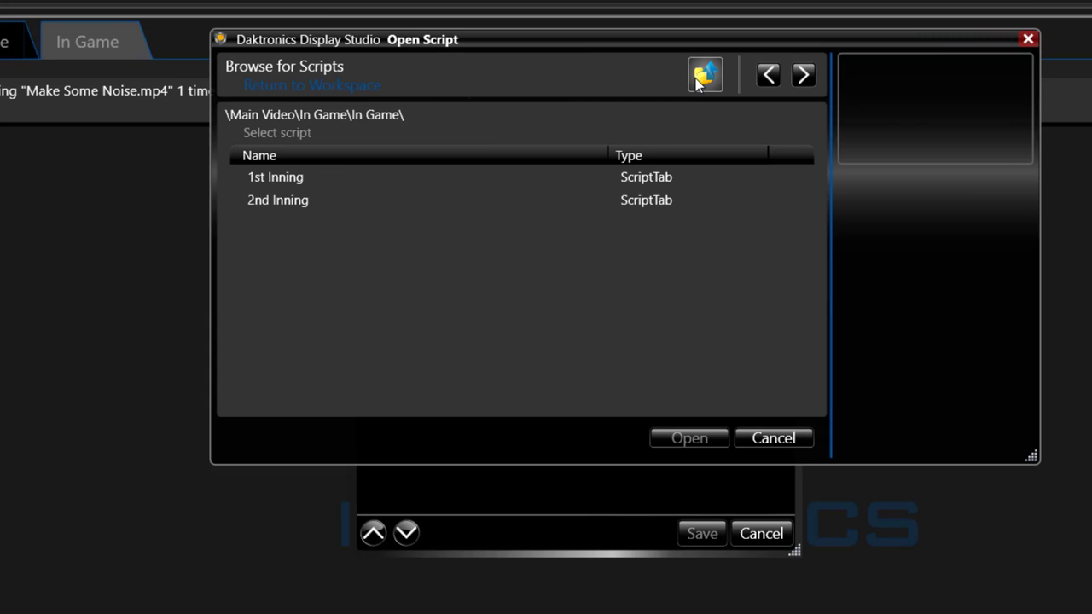
left_click(697, 79)
left_click(697, 79)
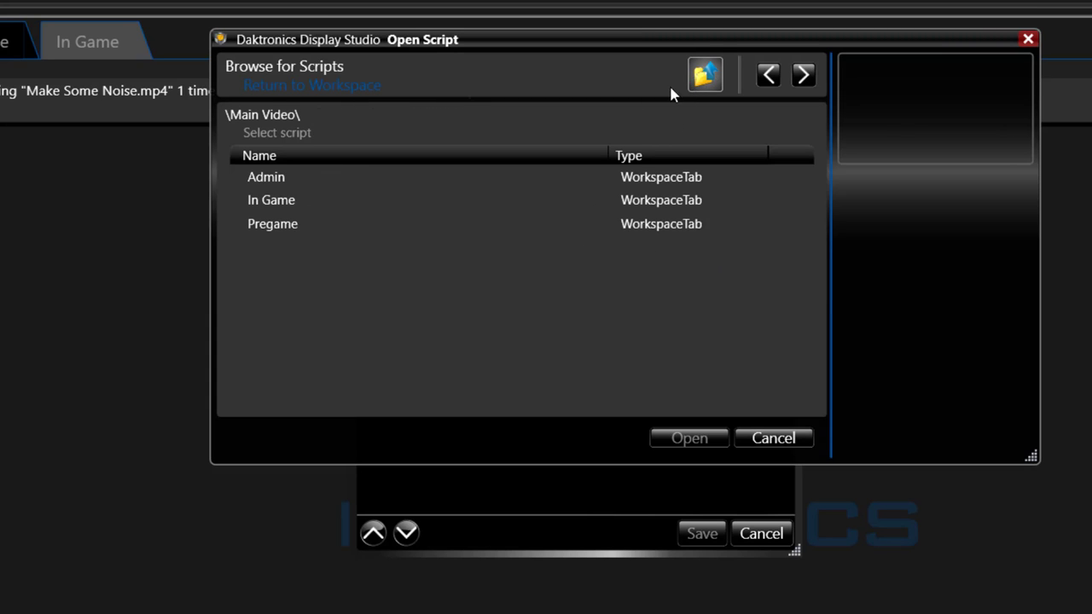
double_click(286, 226)
double_click(274, 179)
double_click(274, 178)
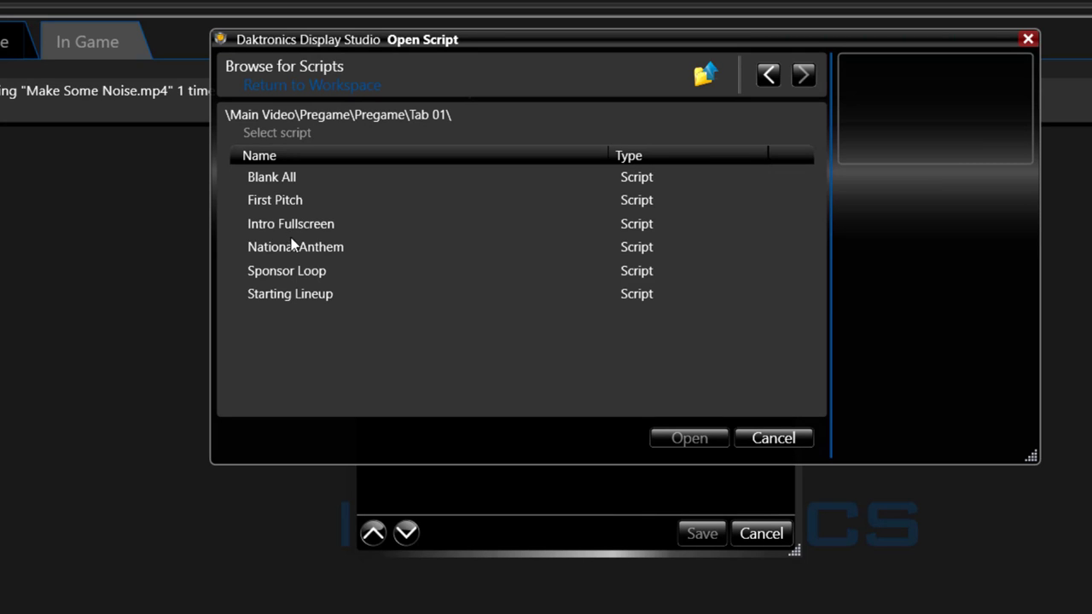
left_click(295, 275)
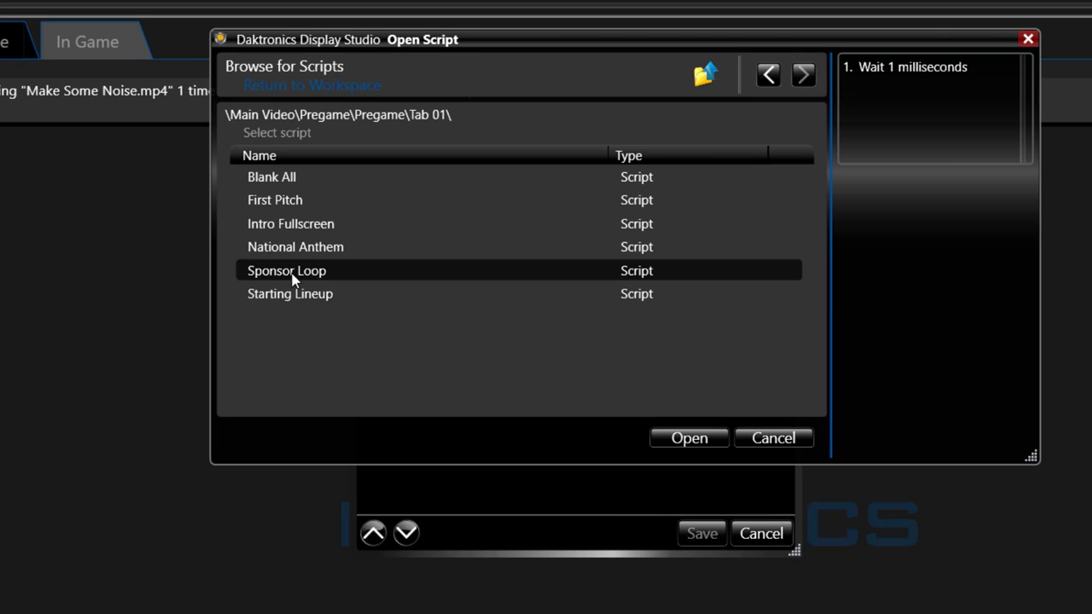
left_click(670, 442)
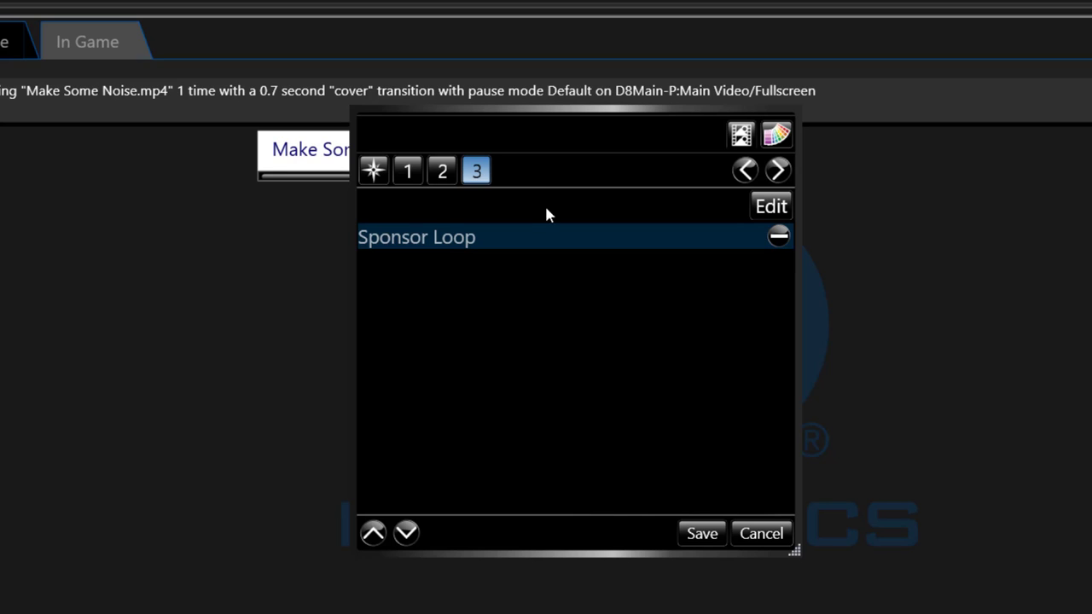
left_click(546, 134)
type("Sponsor Loop")
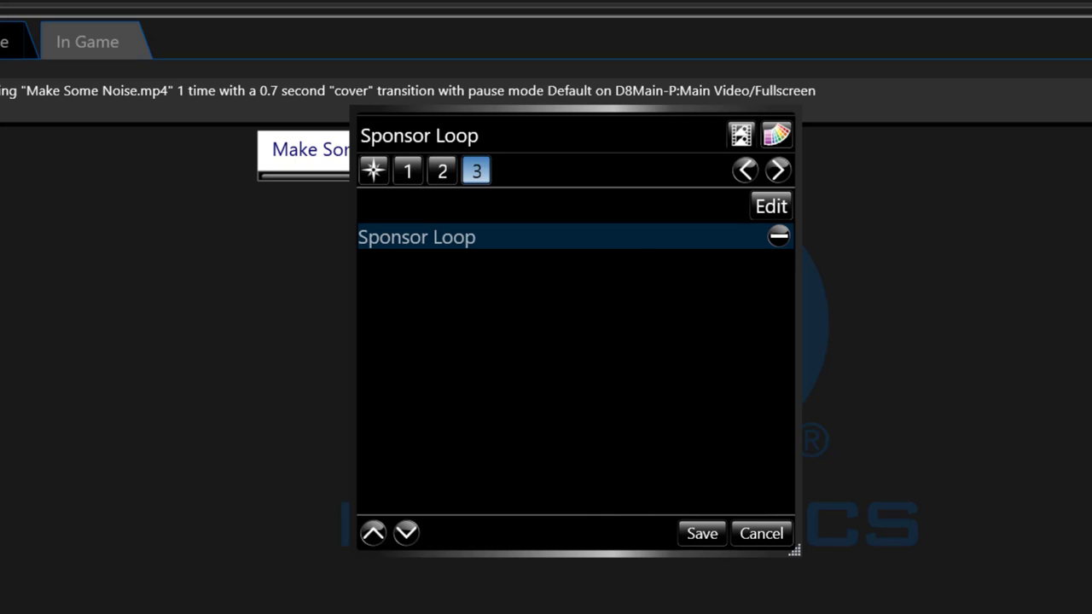